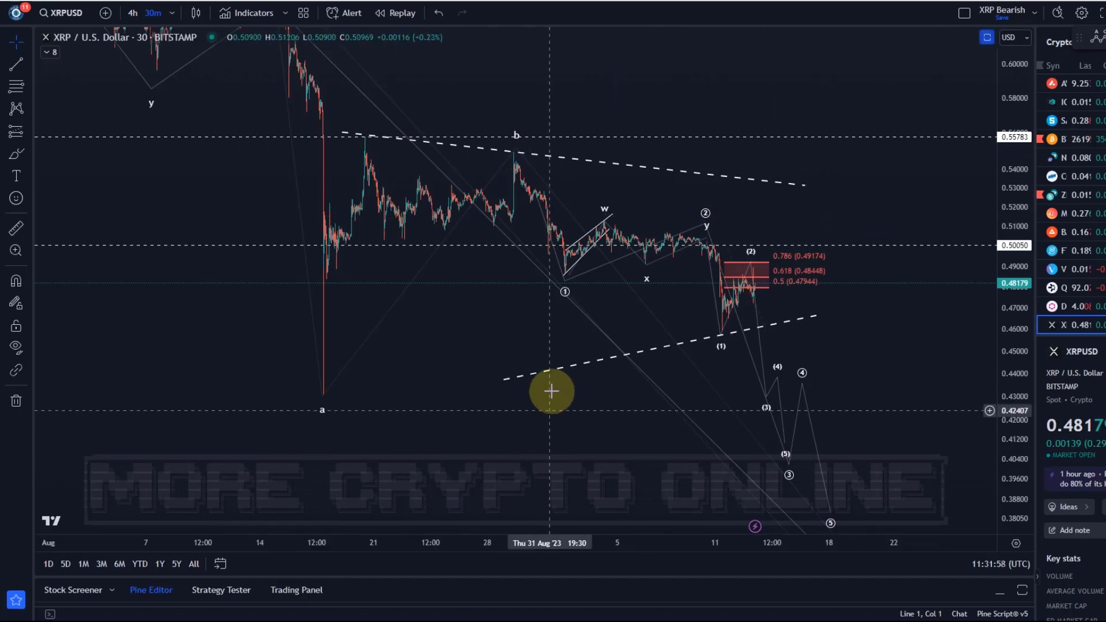
Step: Examine the 30-minute XRPUSD wave count, from the projected wave c and z lows back to the July high
left_click_drag(618, 312, 476, 322)
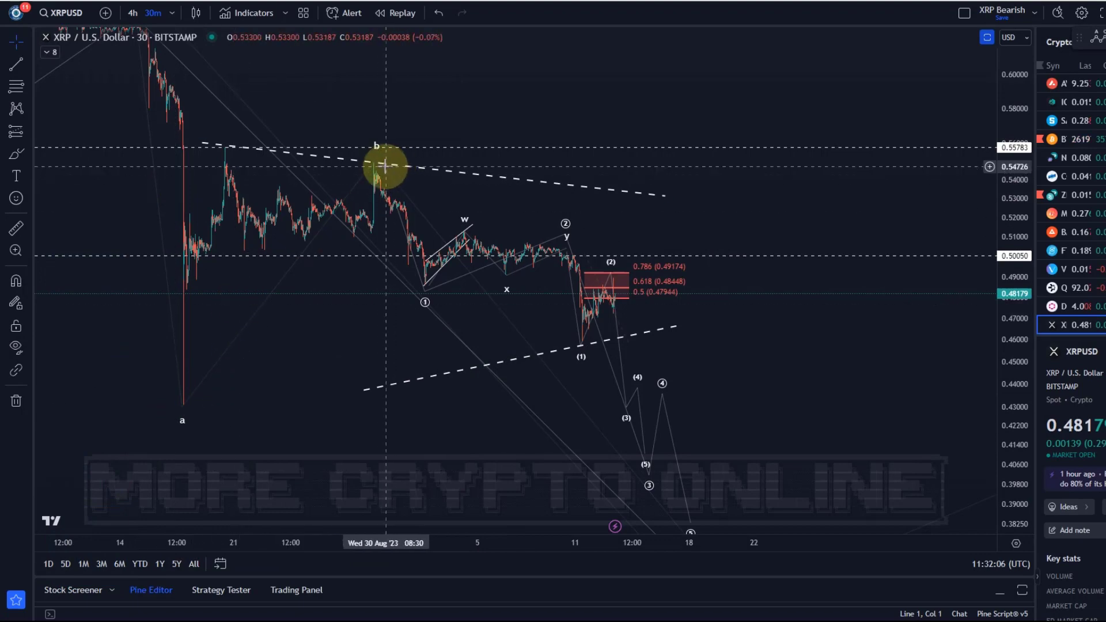
left_click_drag(636, 333, 489, 148)
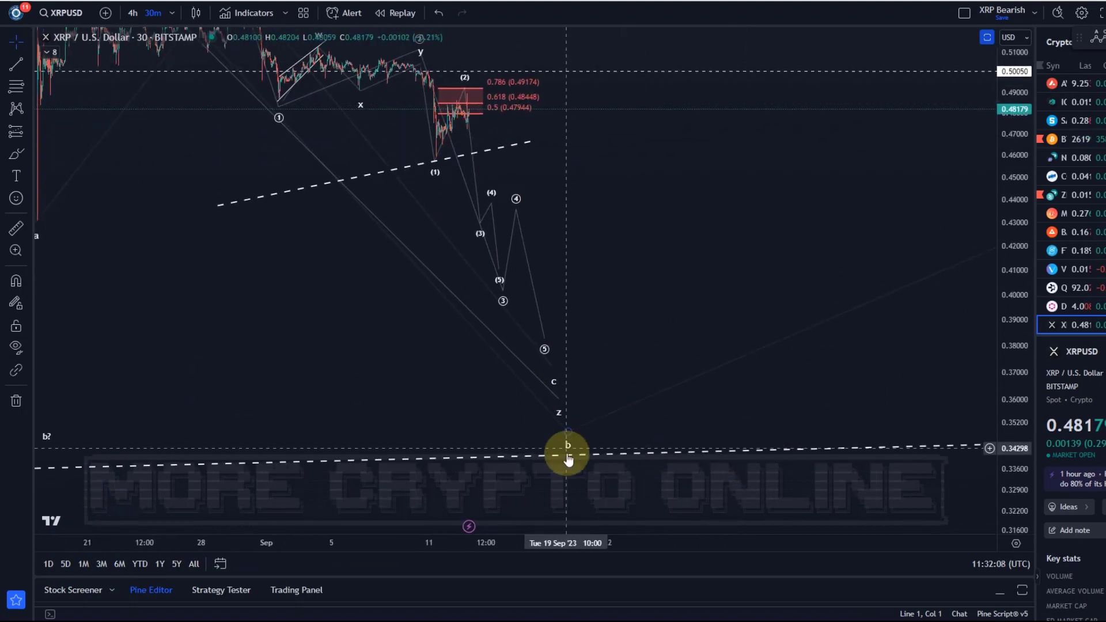
mouse_move(560, 411)
left_mouse_down()
mouse_move(578, 408)
mouse_move(570, 401)
left_mouse_up()
scroll(557, 365, "down", 1)
left_click_drag(1018, 173, 1100, 480)
mouse_move(245, 72)
left_mouse_down()
mouse_move(956, 106)
mouse_move(943, 108)
left_mouse_up()
left_click_drag(660, 118, 141, 155)
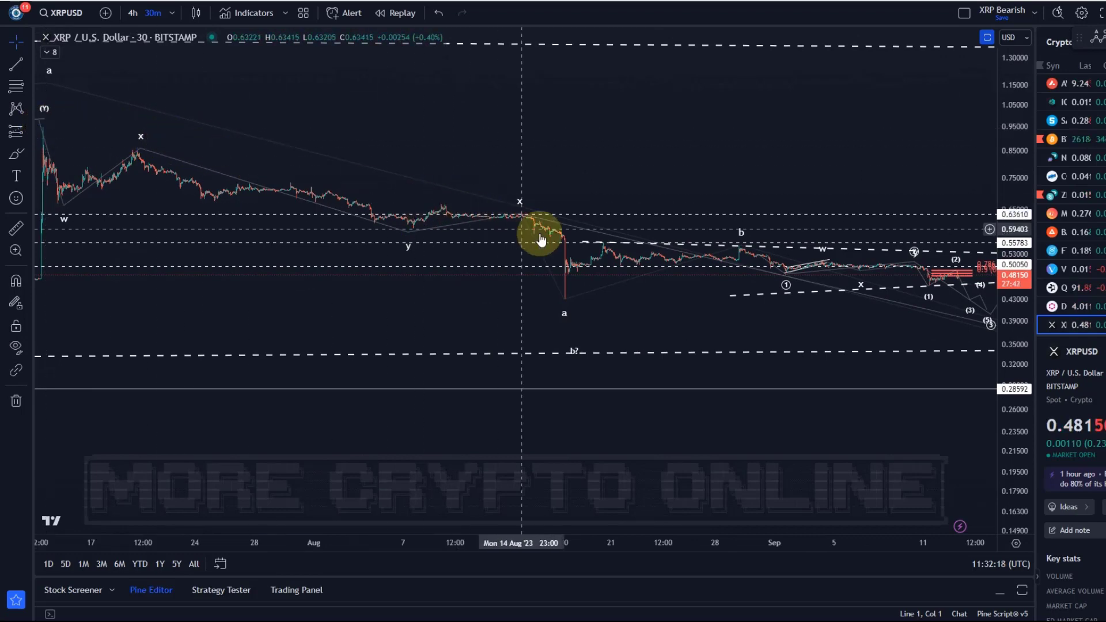
left_click_drag(1013, 366, 373, 130)
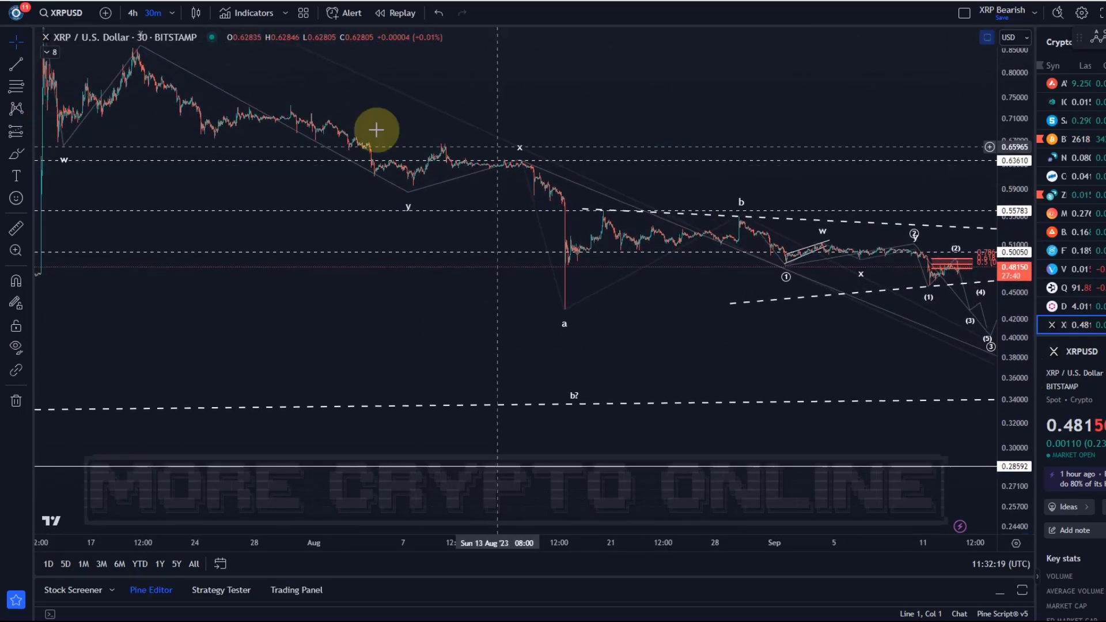
Step: Switch the XRPUSD chart to the 4-hour timeframe, showing the decline from the July high
left_click(132, 13)
scroll(732, 294, "up", 5)
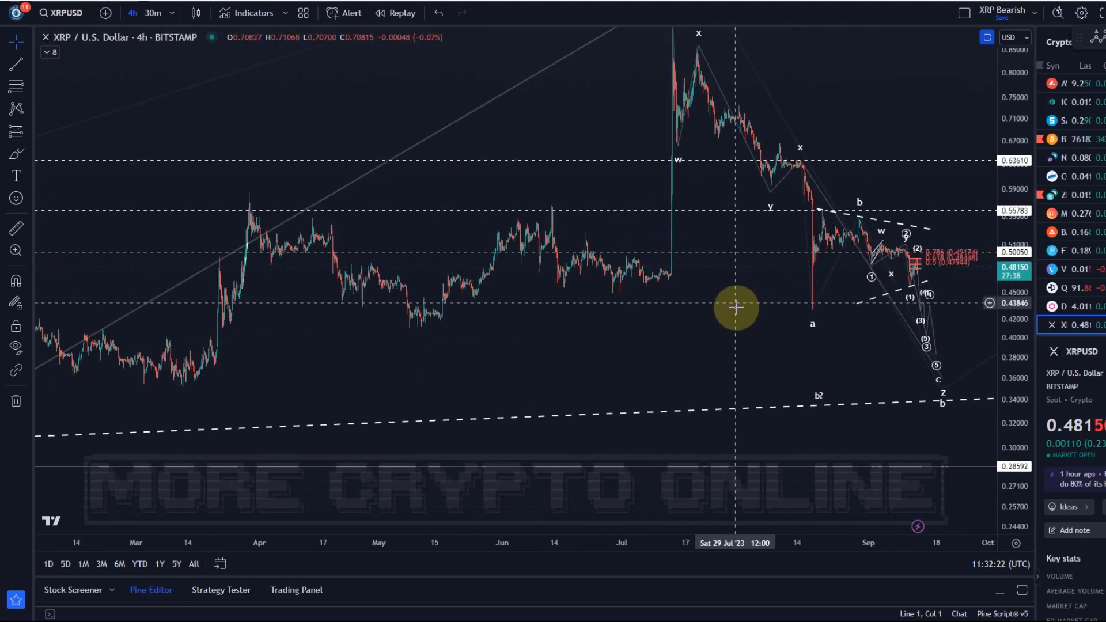
left_click_drag(666, 334, 612, 388)
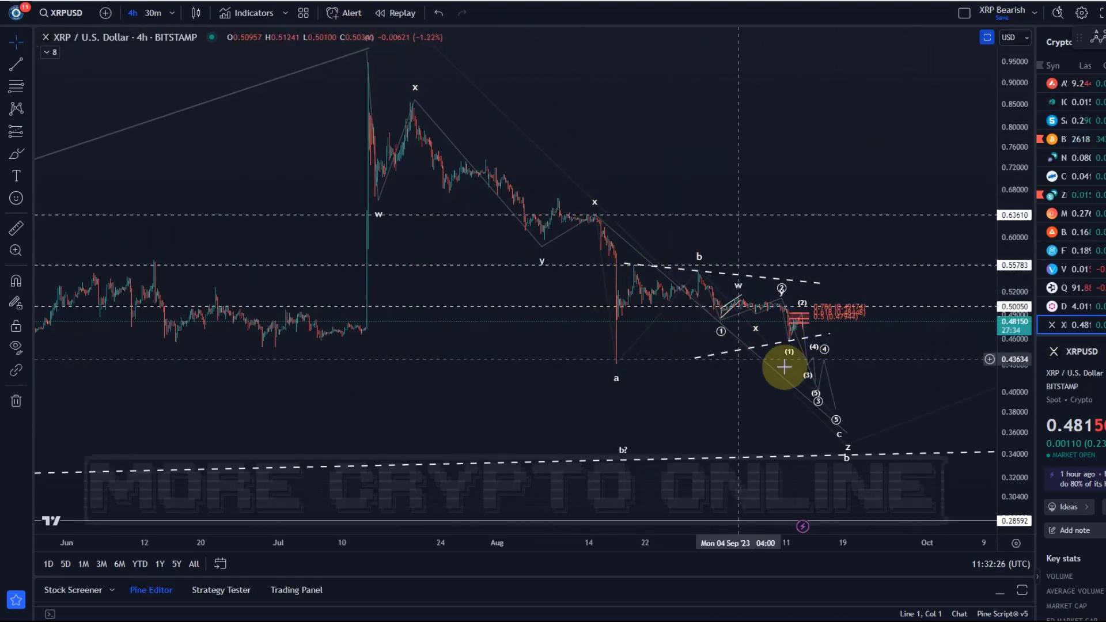
left_click_drag(734, 168, 536, 174)
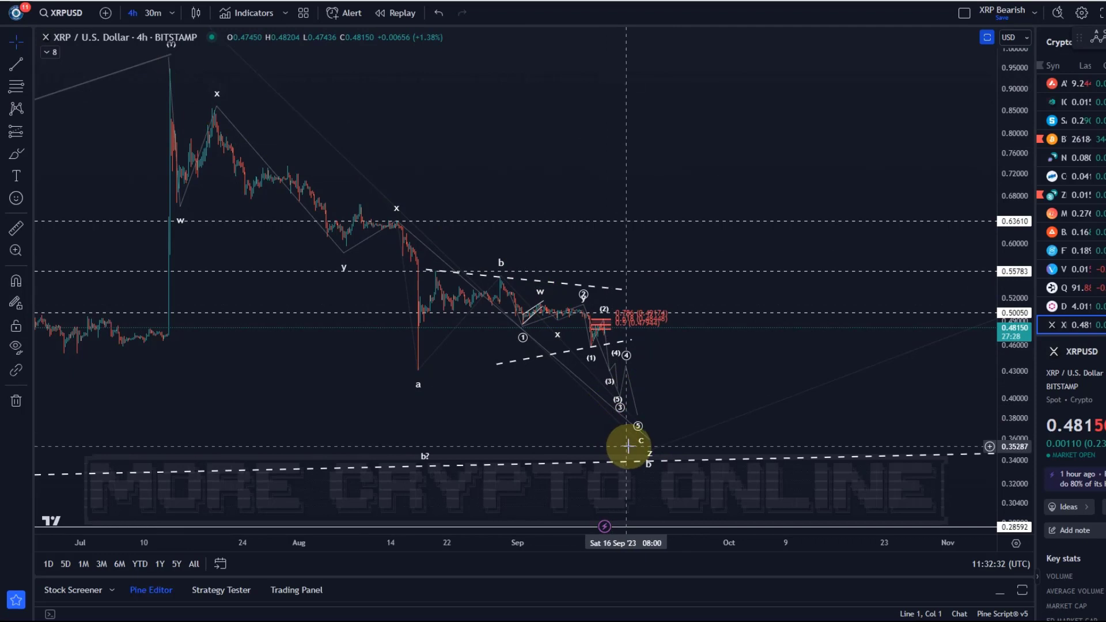
Step: Reposition the wave b point of the a-b-c count at the late-August swing high
left_click(503, 276)
mouse_move(505, 277)
left_mouse_down()
mouse_move(608, 286)
mouse_move(466, 271)
mouse_move(504, 283)
left_mouse_up()
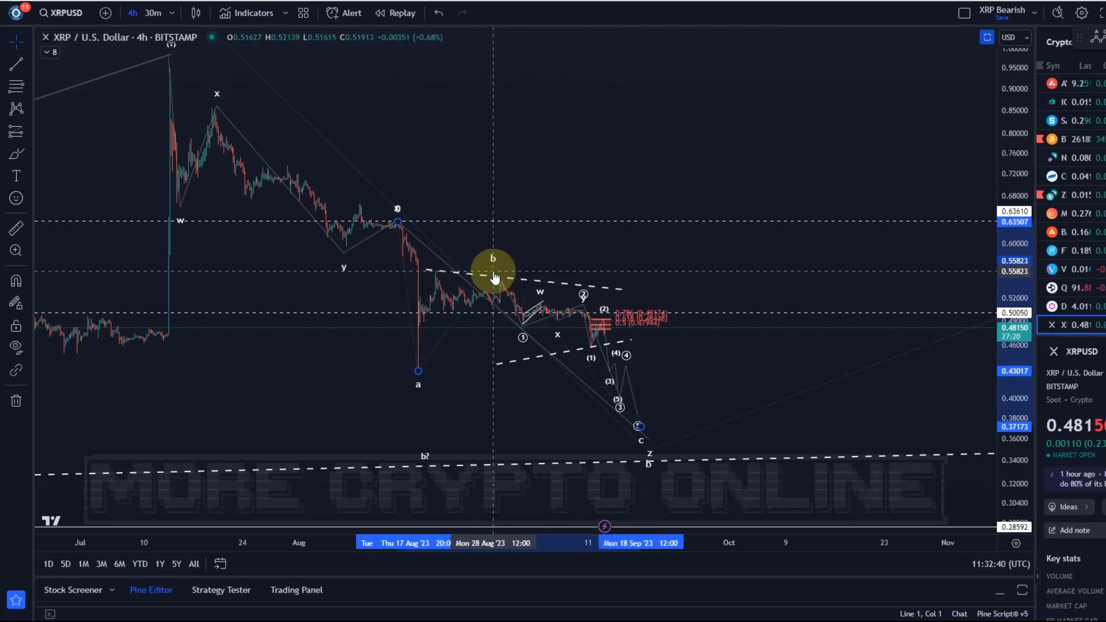
left_click(691, 257)
Step: Extend the lower dashed trendline from 14 Aug through the wave a low to 28 Sep, and lengthen the upper one to late September
mouse_move(1016, 379)
left_mouse_down()
mouse_move(1030, 360)
mouse_move(1034, 263)
left_mouse_up()
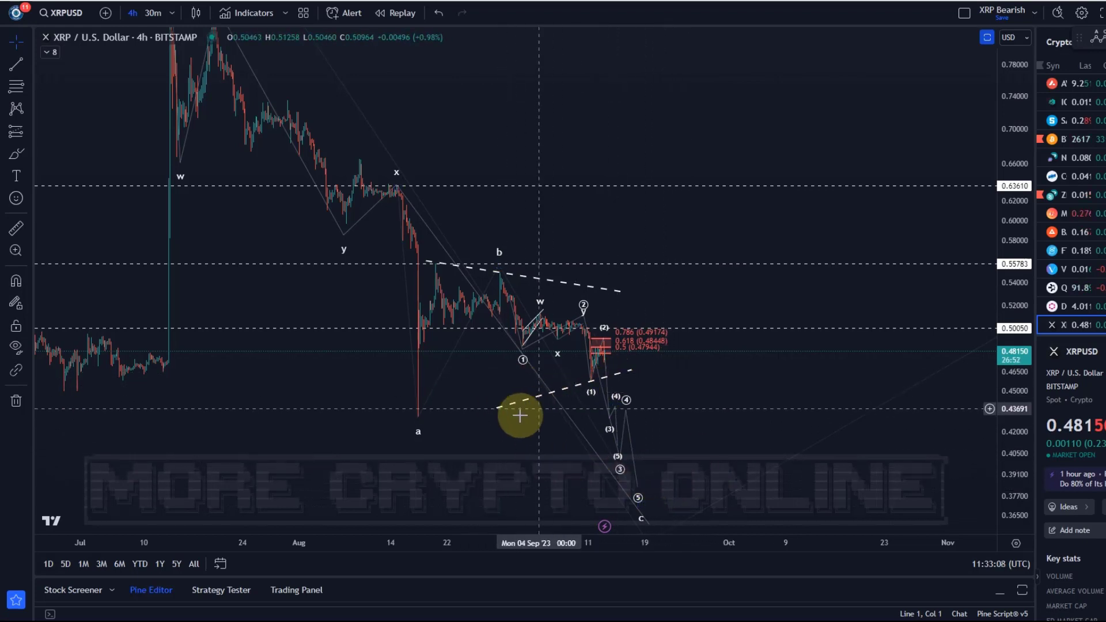
left_click_drag(496, 407, 397, 422)
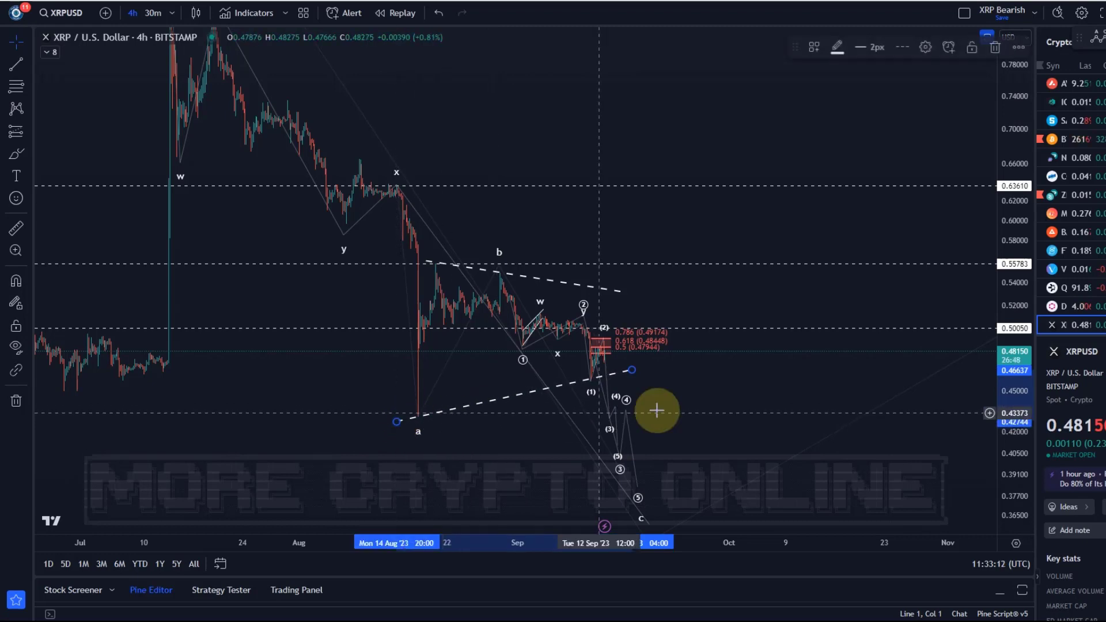
left_click_drag(653, 373, 711, 355)
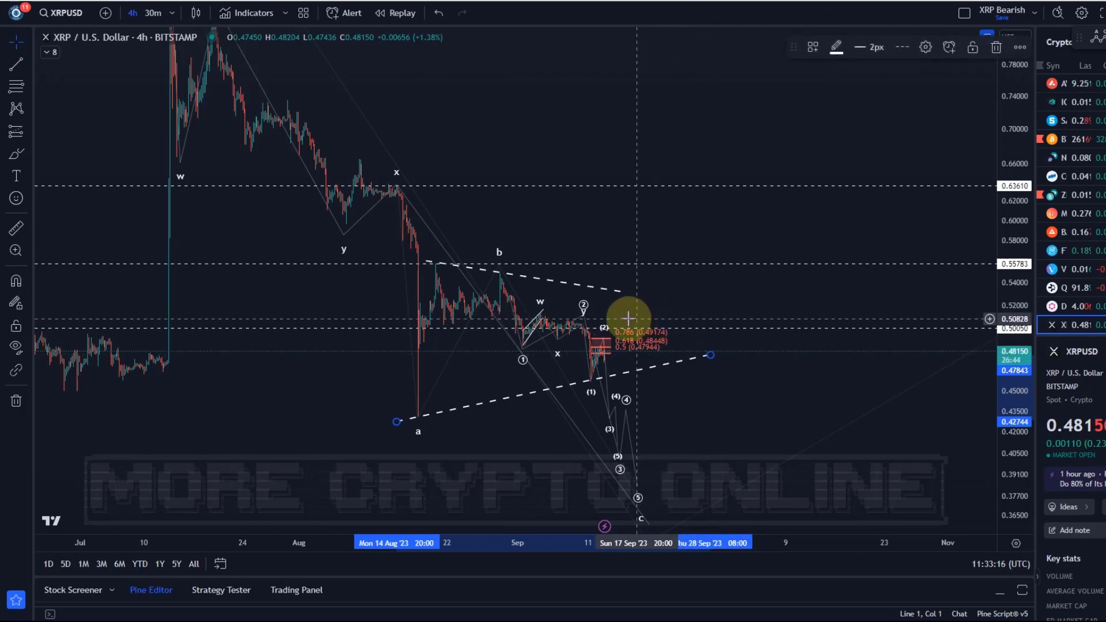
left_click_drag(628, 293, 701, 309)
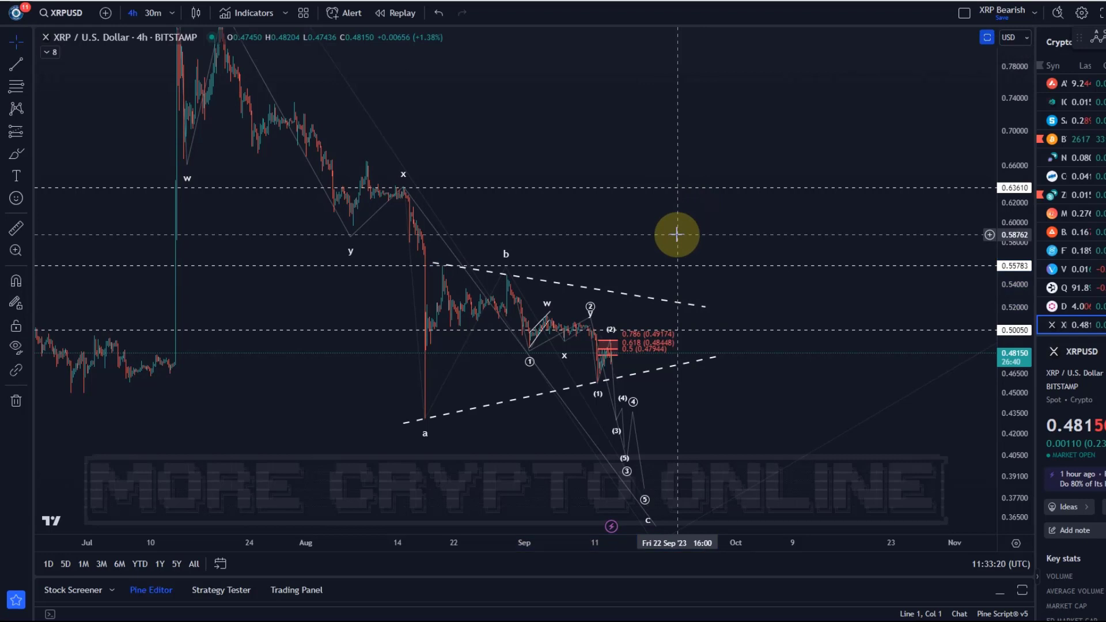
Step: Examine the 4-hour price action between the two converging dashed trendlines and the preceding June and July price range
left_click(641, 371)
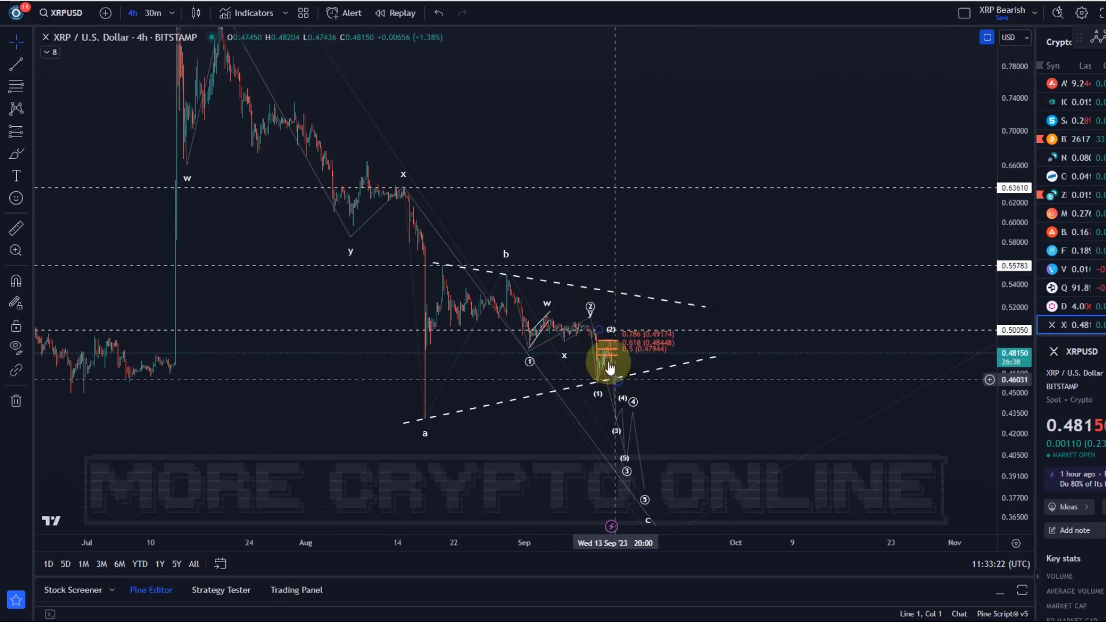
left_click(473, 521)
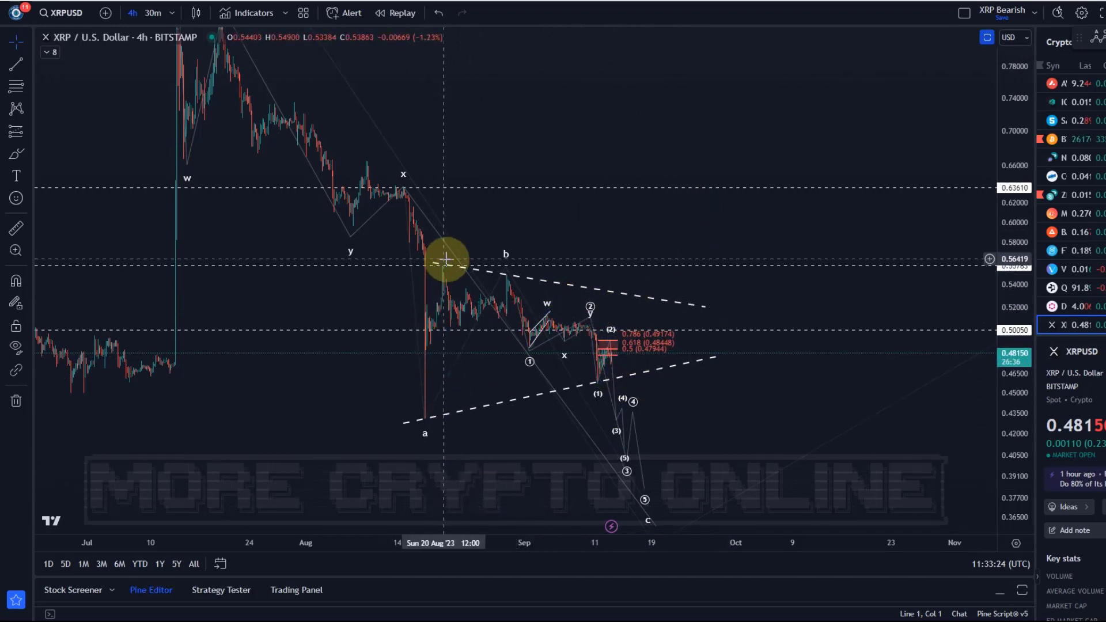
left_click_drag(726, 421, 822, 340)
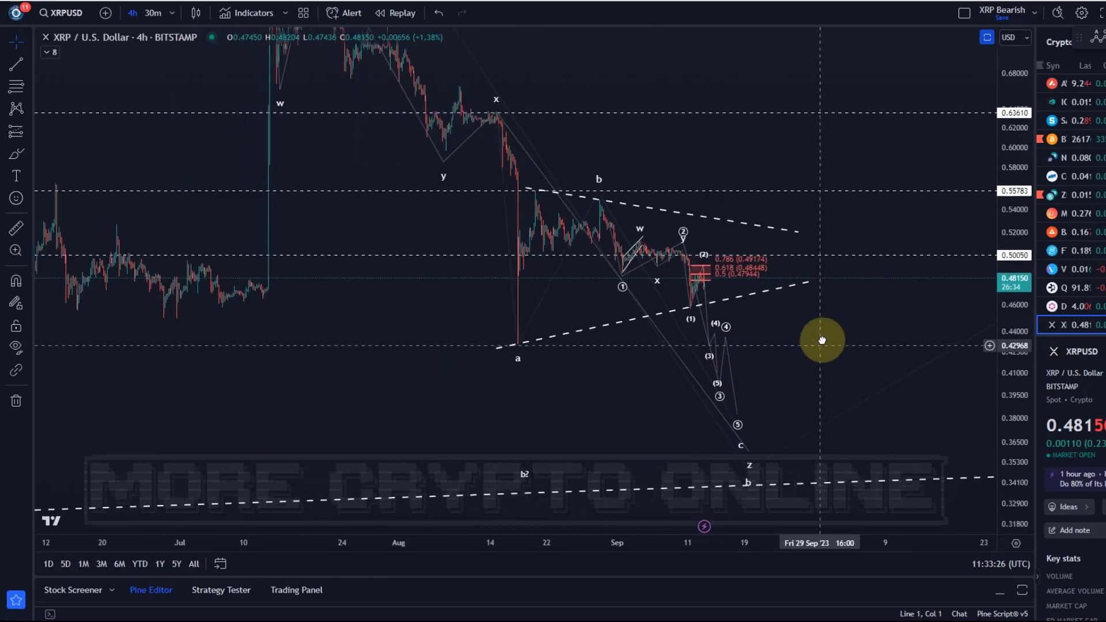
scroll(513, 385, "up", 3)
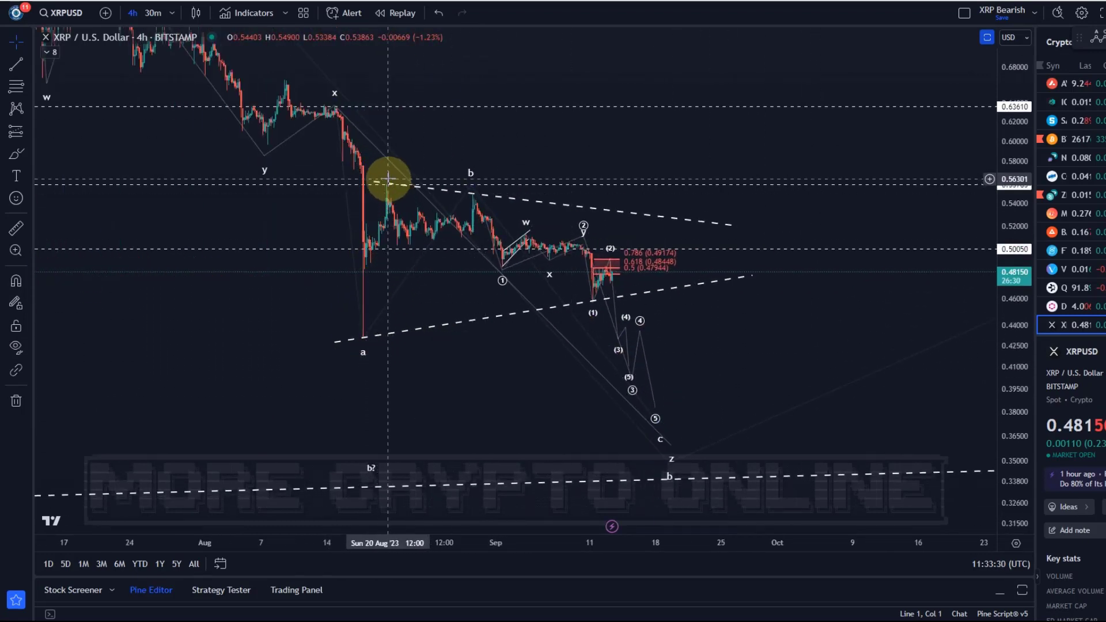
left_click(366, 338)
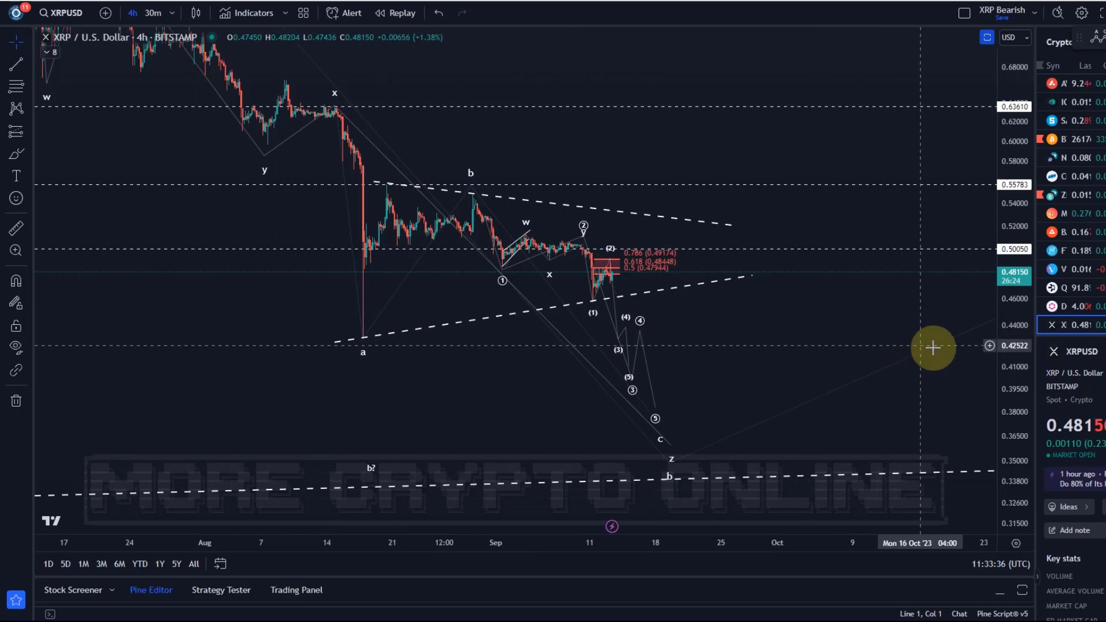
left_click_drag(1001, 379, 1020, 392)
left_click_drag(196, 309, 622, 312)
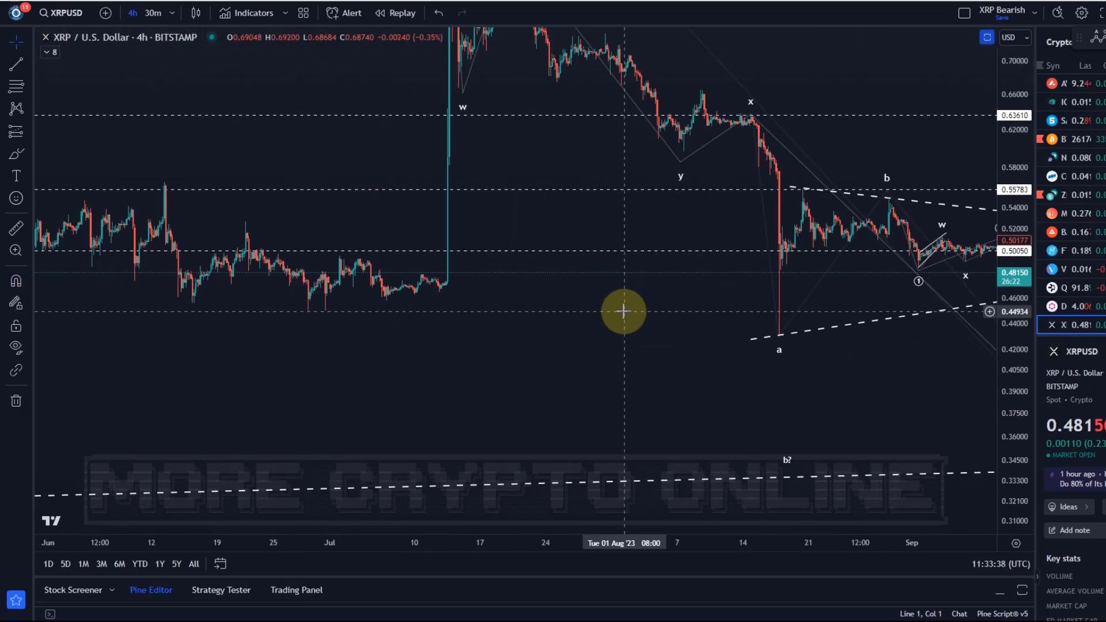
left_click_drag(733, 383, 334, 434)
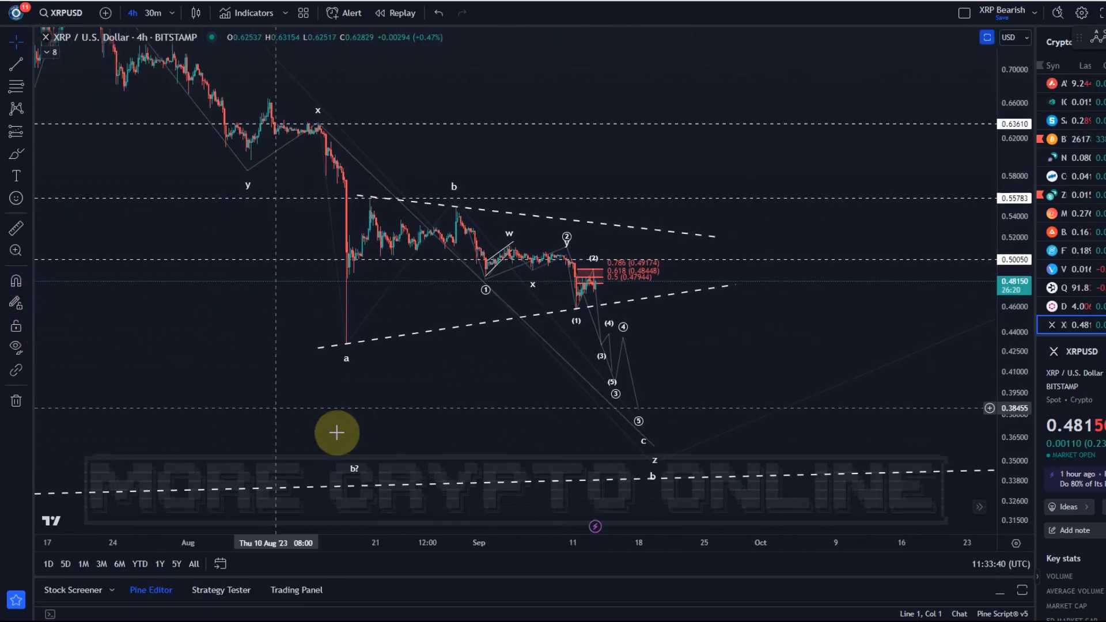
Step: Switch the chart to the 30-minute timeframe and review the count from wave b down to the projected circled wave 5
left_click(151, 13)
scroll(486, 203, "down", 5)
left_click_drag(1006, 431, 1006, 34)
scroll(639, 132, "down", 1)
scroll(640, 131, "down", 6)
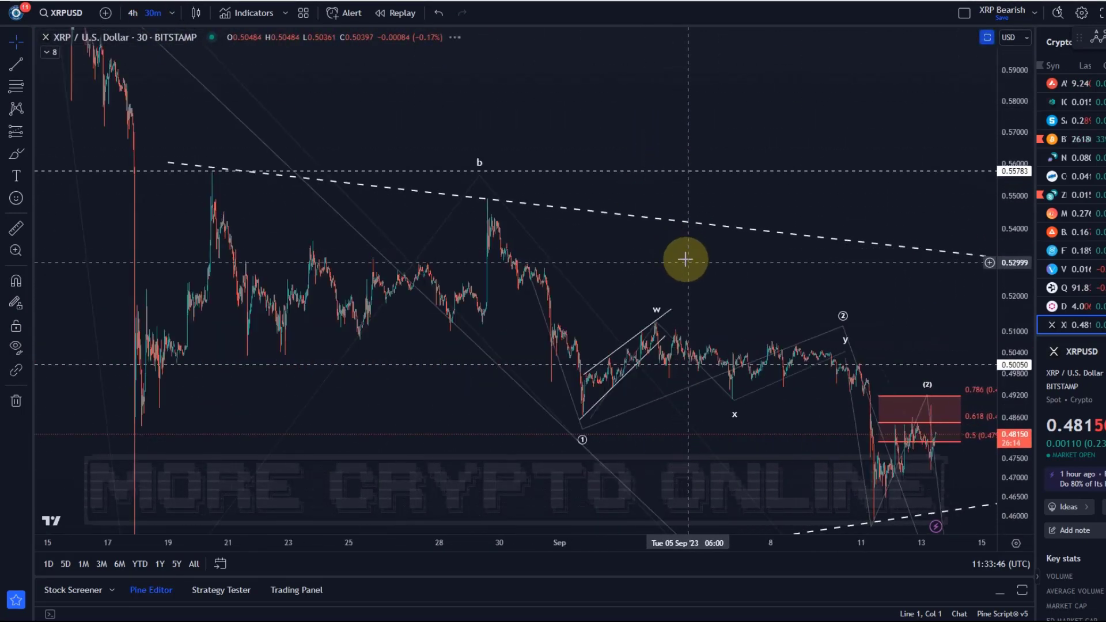
left_click_drag(511, 202, 222, 87)
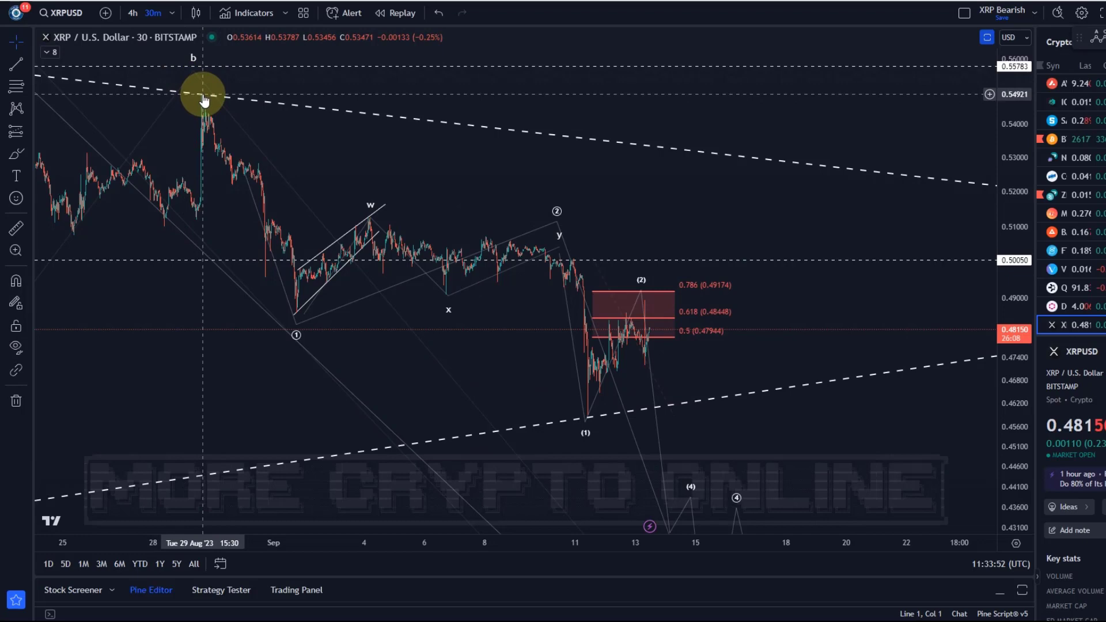
left_click_drag(178, 101, 363, 188)
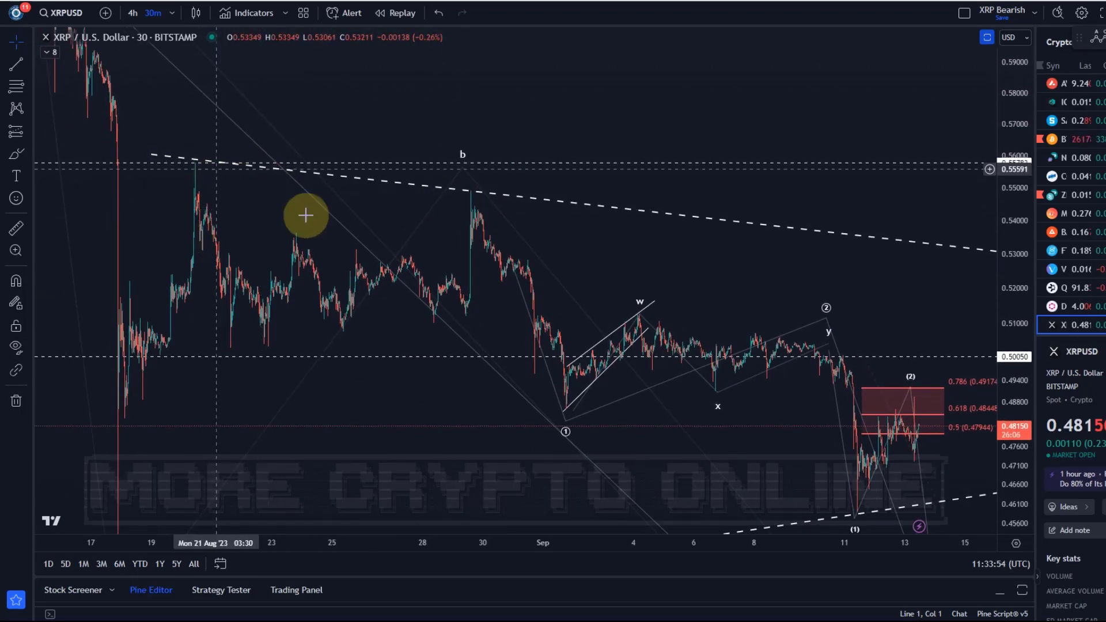
left_click_drag(708, 257, 374, 184)
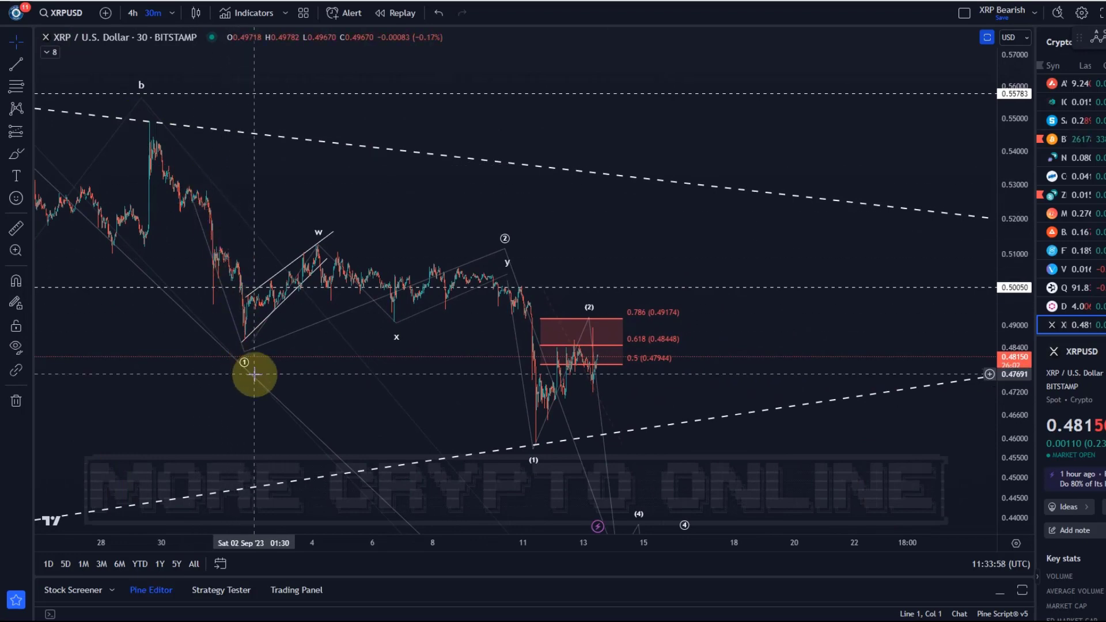
left_click_drag(639, 296, 428, 141)
left_click_drag(661, 390, 472, 395)
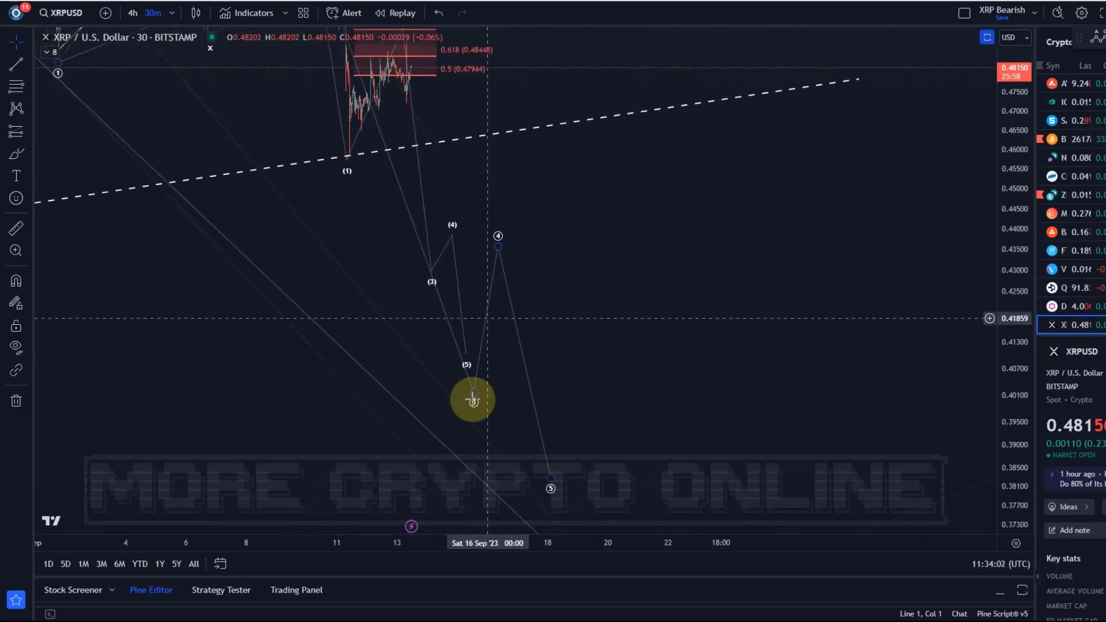
Step: Move the wave (2) point to the 13 Sep spike high at 0.49029, inside the Fibonacci retracement zone
left_click_drag(676, 231, 906, 408)
scroll(610, 289, "up", 4)
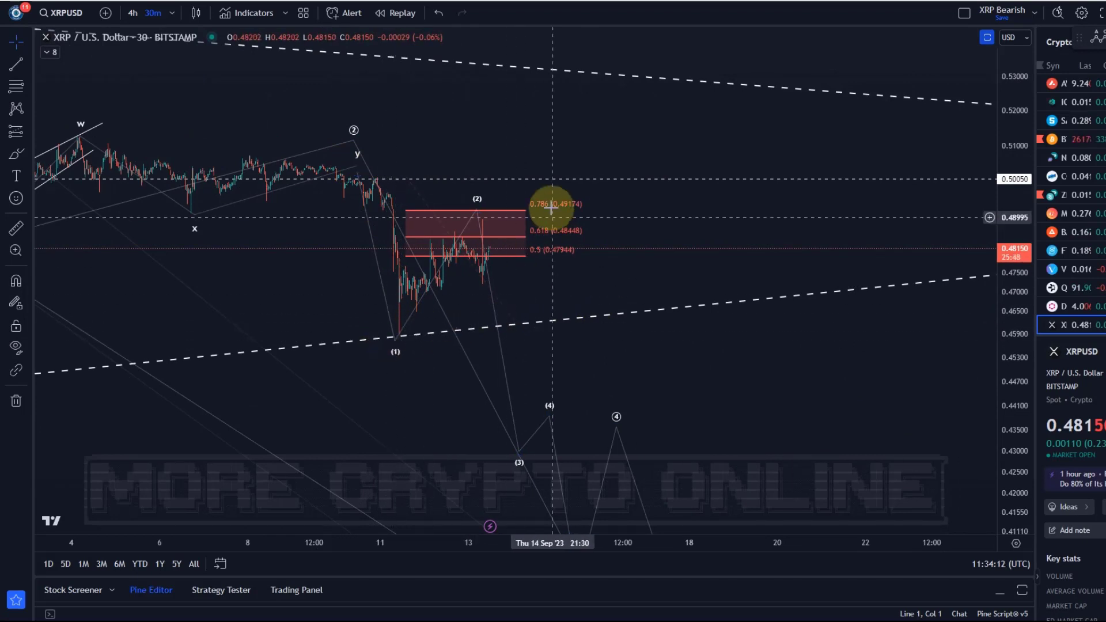
left_click_drag(514, 333, 958, 302)
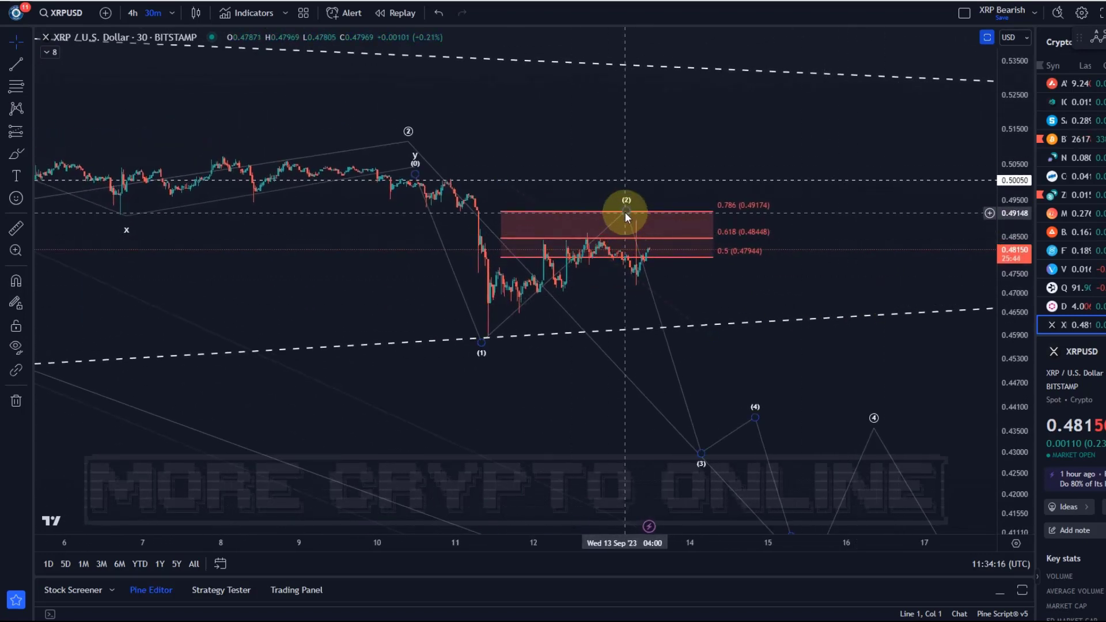
left_click_drag(626, 213, 637, 218)
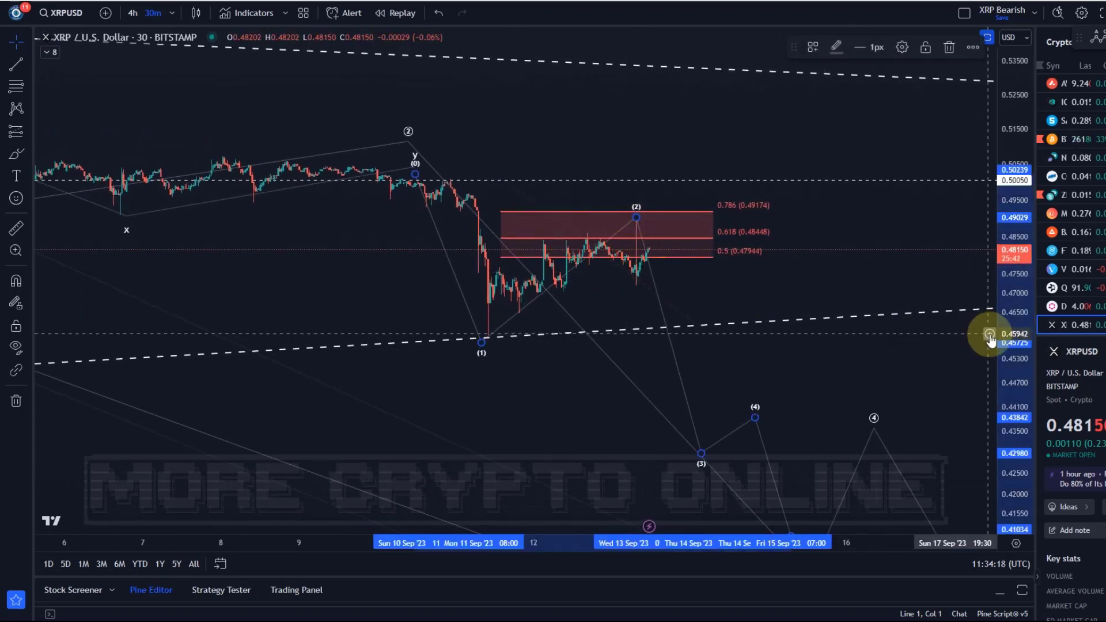
left_click_drag(990, 339, 654, 230)
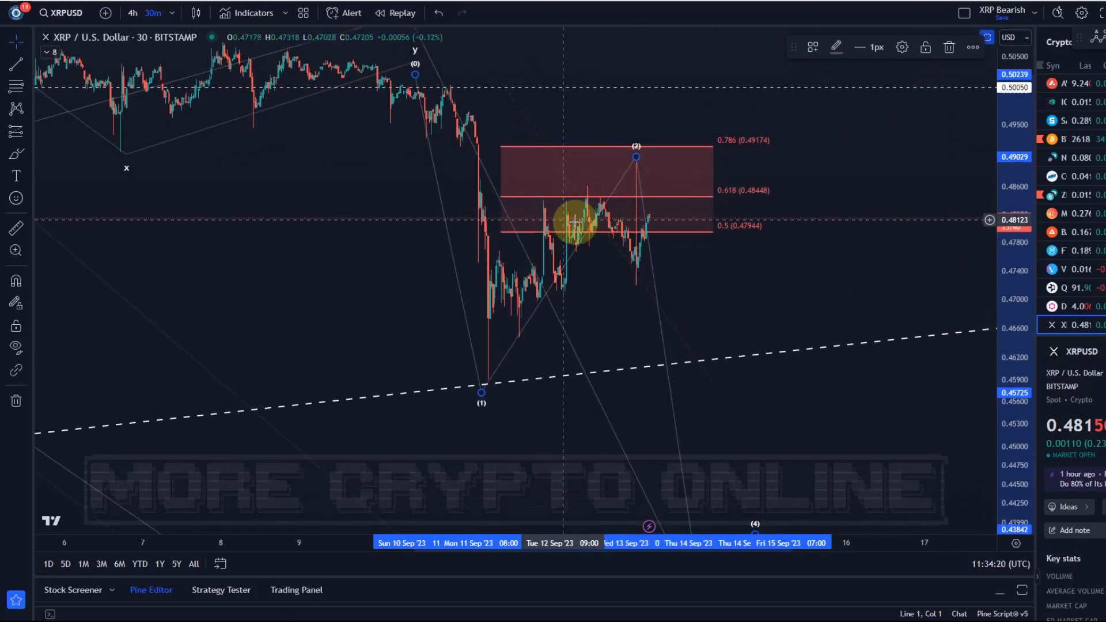
left_click(680, 265)
Step: Move the wave y endpoint to 0.50232 and the circled wave 2 point to 0.50741 on 10 Sep
left_click_drag(704, 309, 701, 328)
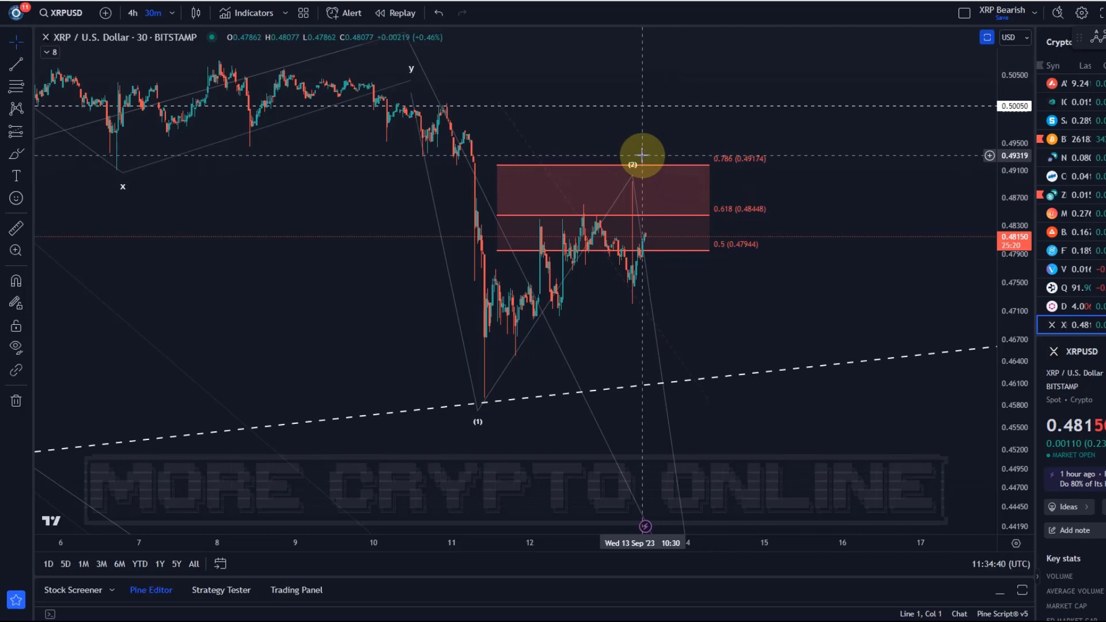
left_click_drag(587, 184, 541, 267)
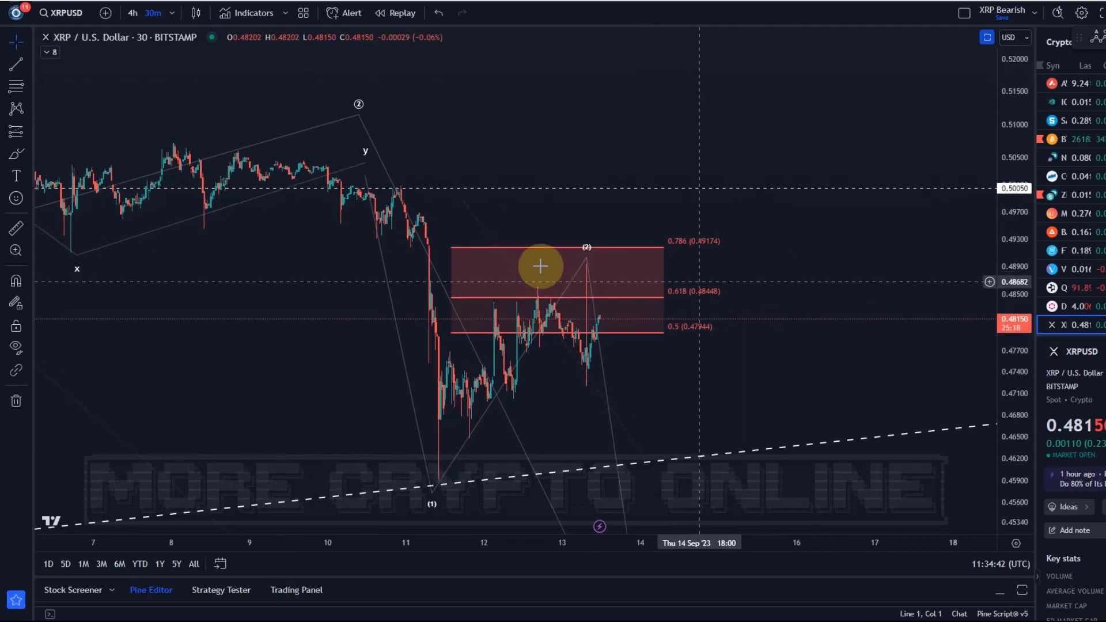
left_click(368, 168)
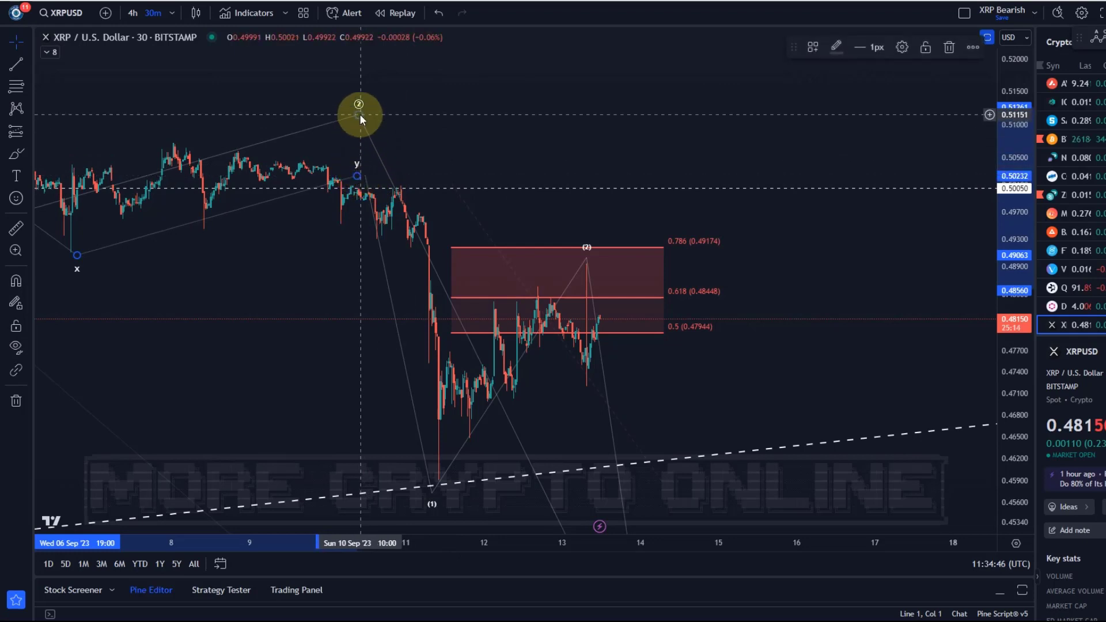
left_click_drag(363, 111, 364, 141)
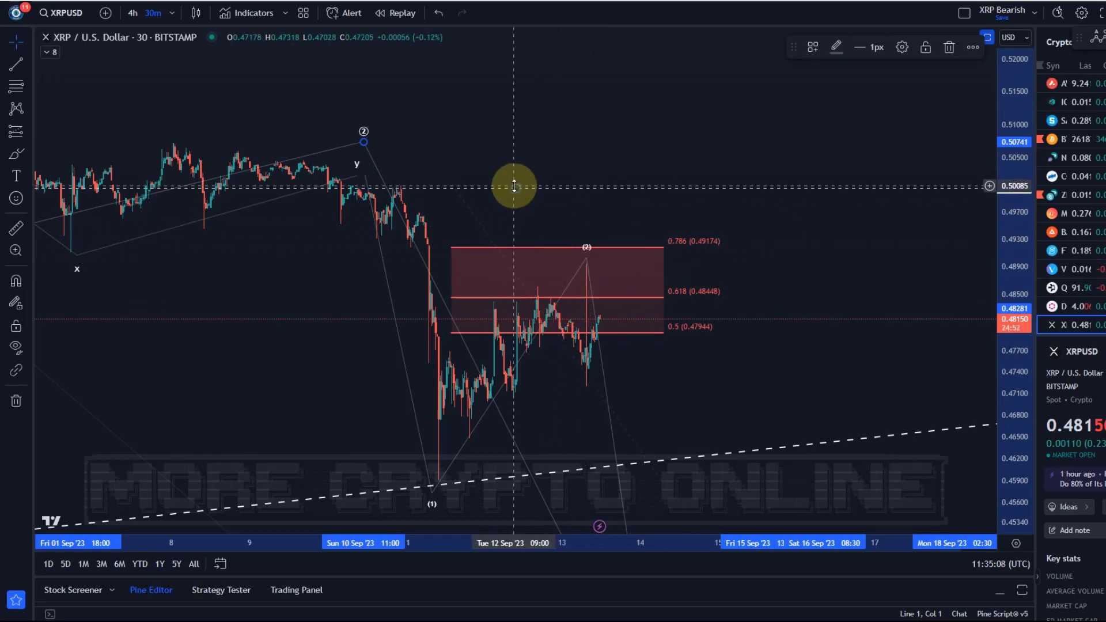
Step: Examine the price action around wave (2) against the 0.5, 0.618 and 0.786 Fibonacci retracement levels
scroll(519, 186, "down", 3)
left_click_drag(1010, 149, 1008, 426)
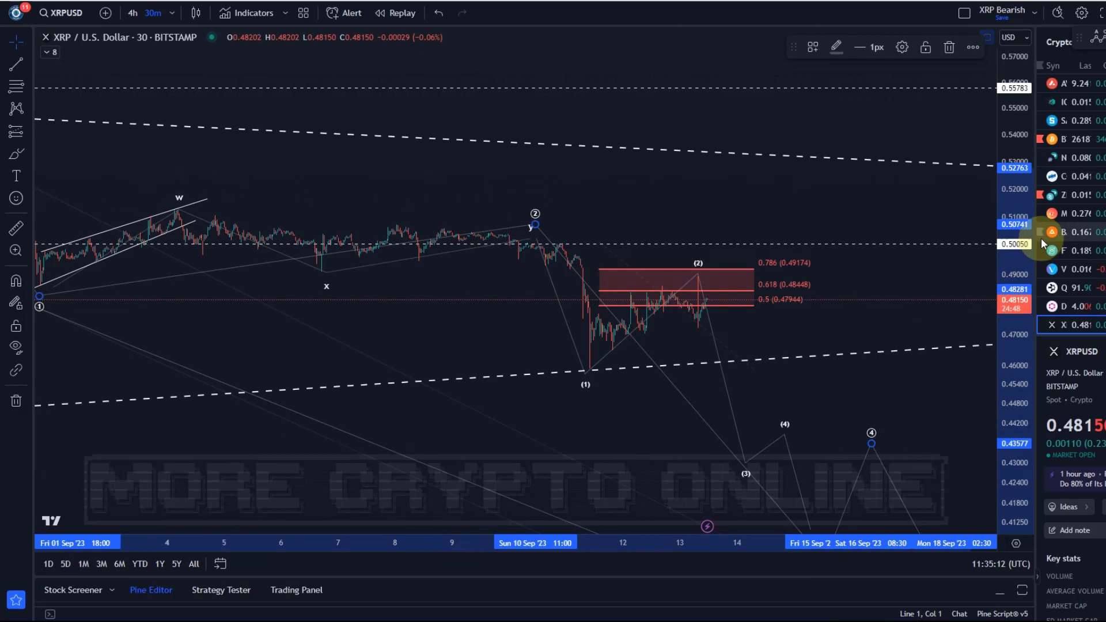
left_click_drag(1012, 282, 1033, 148)
left_click_drag(928, 221, 703, 371)
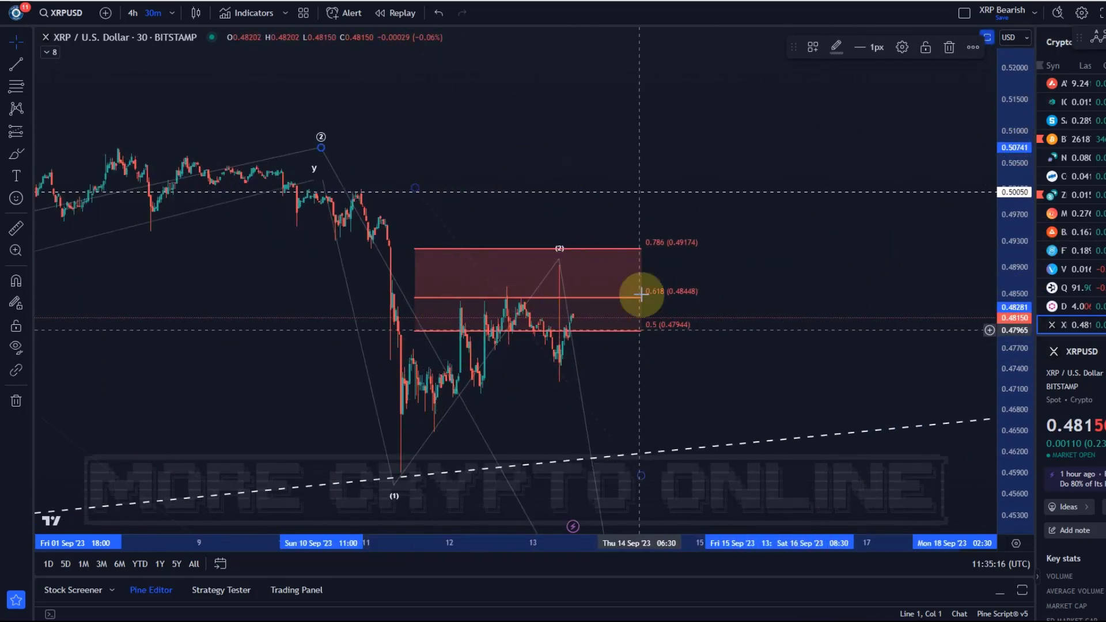
left_click_drag(638, 364, 575, 260)
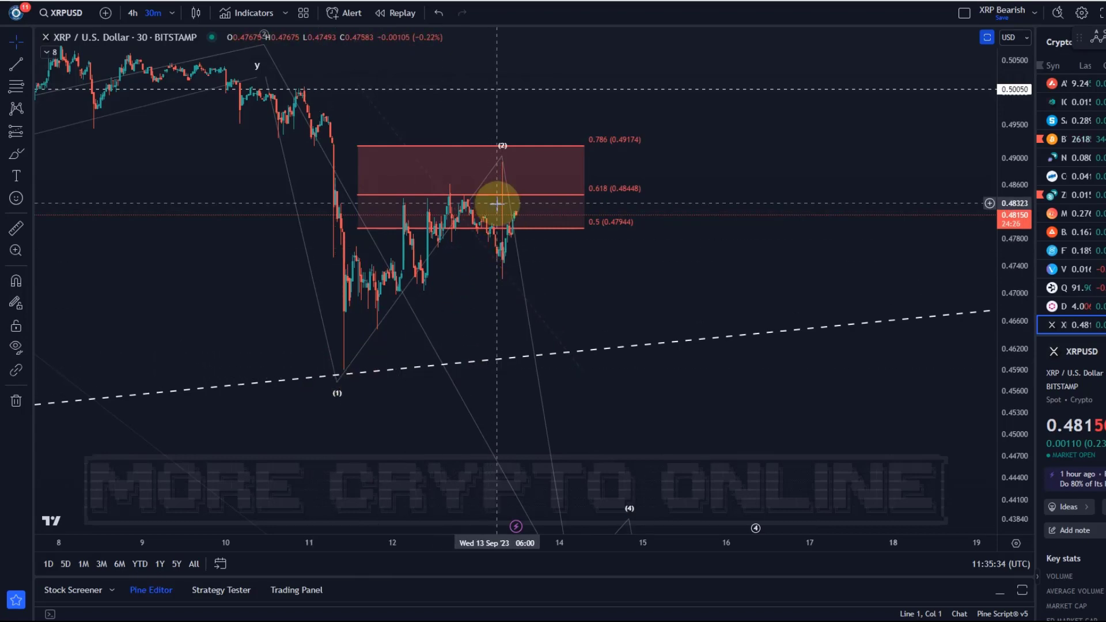
Step: Draw an Elliott correction wave from the wave (1) low at 0.46011, with (A) at 0.47809, (B) at 0.46487 and (C) near the 0.786 level
left_click_drag(560, 433, 529, 102)
left_click_drag(523, 240, 708, 485)
scroll(567, 416, "up", 5)
left_click_drag(534, 356, 776, 299)
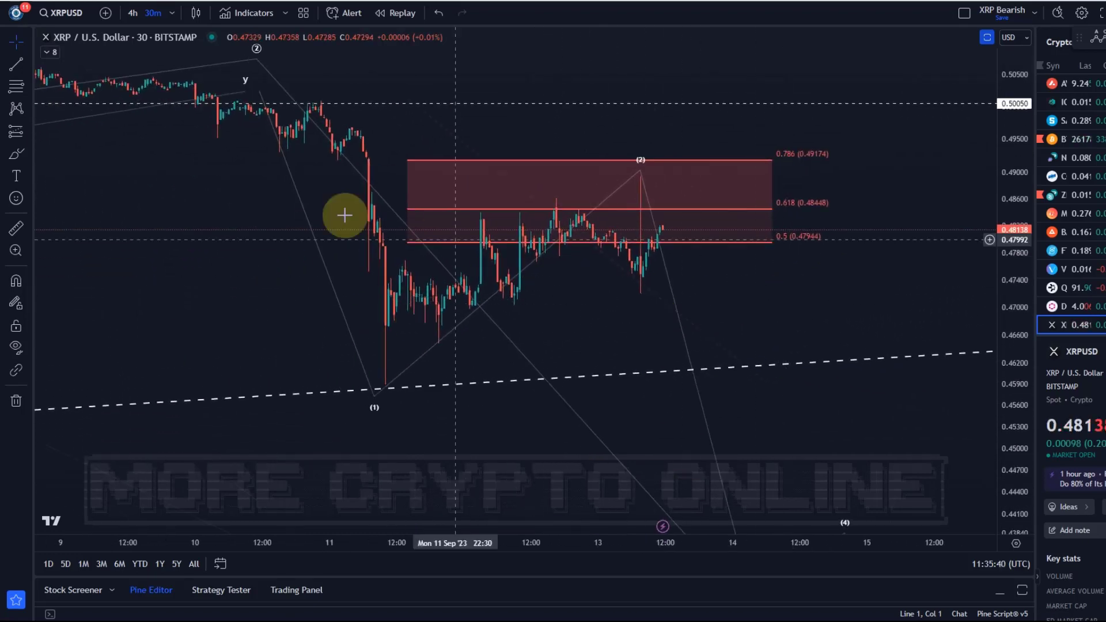
left_click(27, 110)
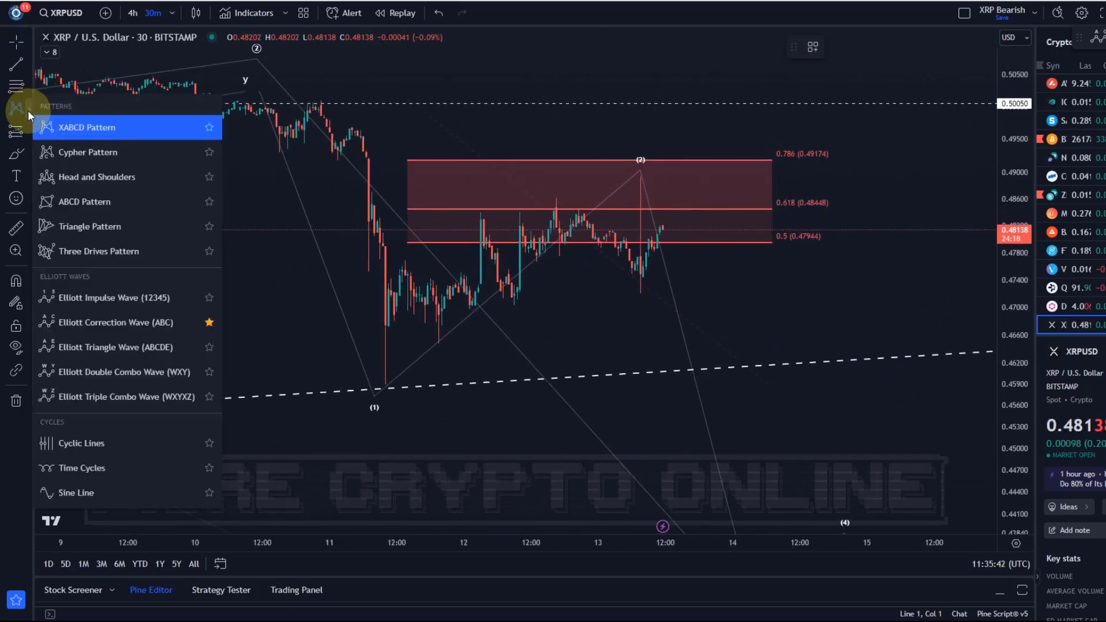
left_click(125, 323)
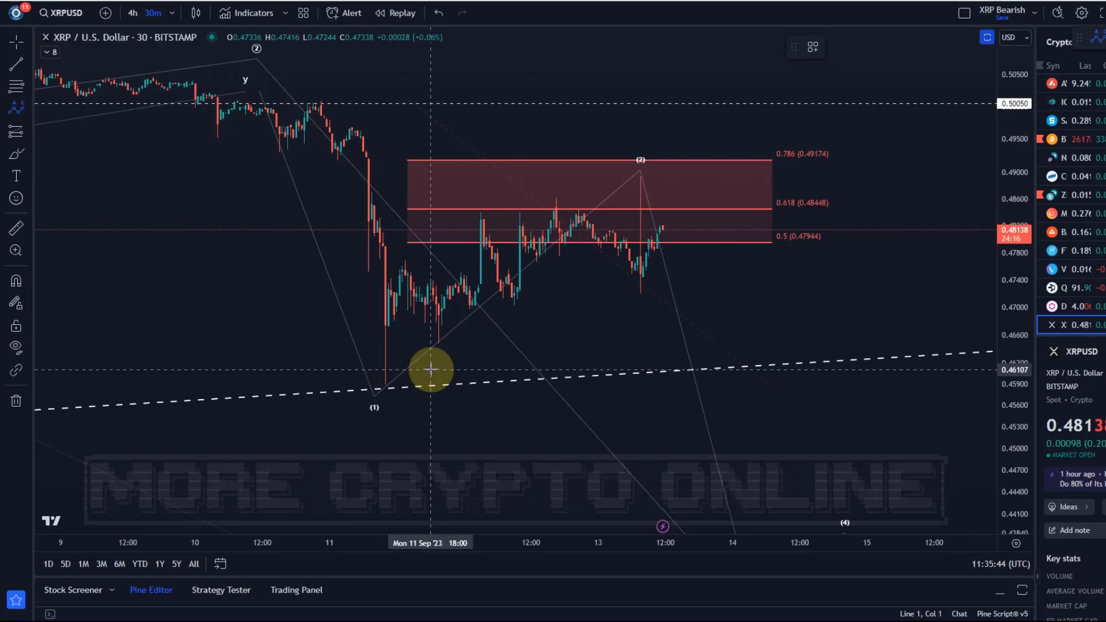
left_click(380, 377)
left_click(403, 252)
left_click(442, 342)
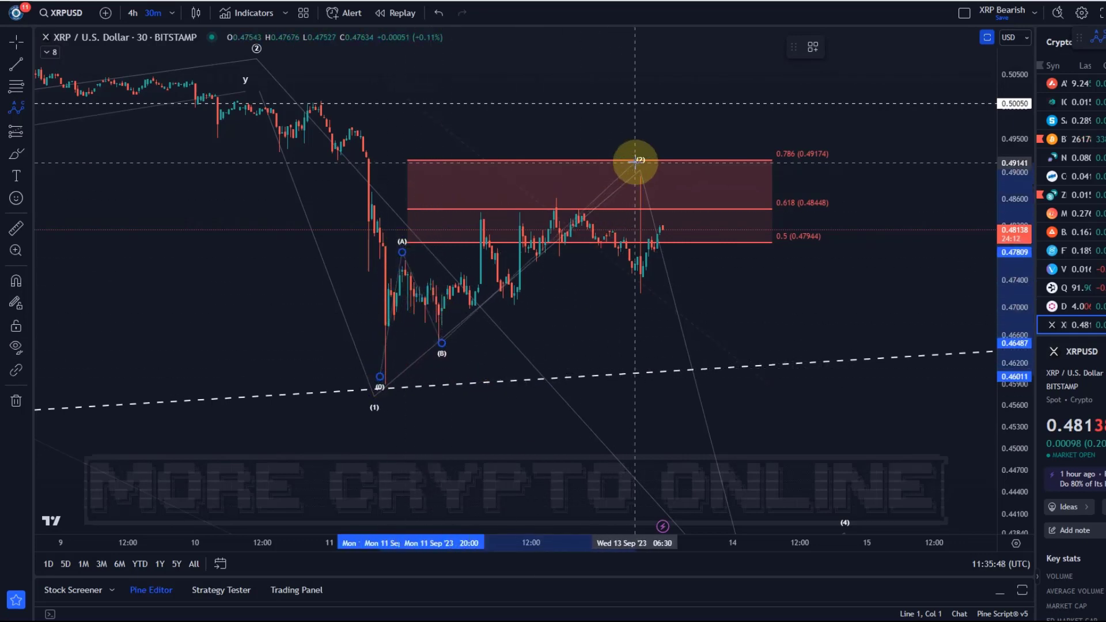
left_click(650, 161)
Step: Move the wave (2) point up to 0.49575 on 13 Sep and align the (C) endpoint with the price spike beneath it
left_click_drag(652, 162, 657, 136)
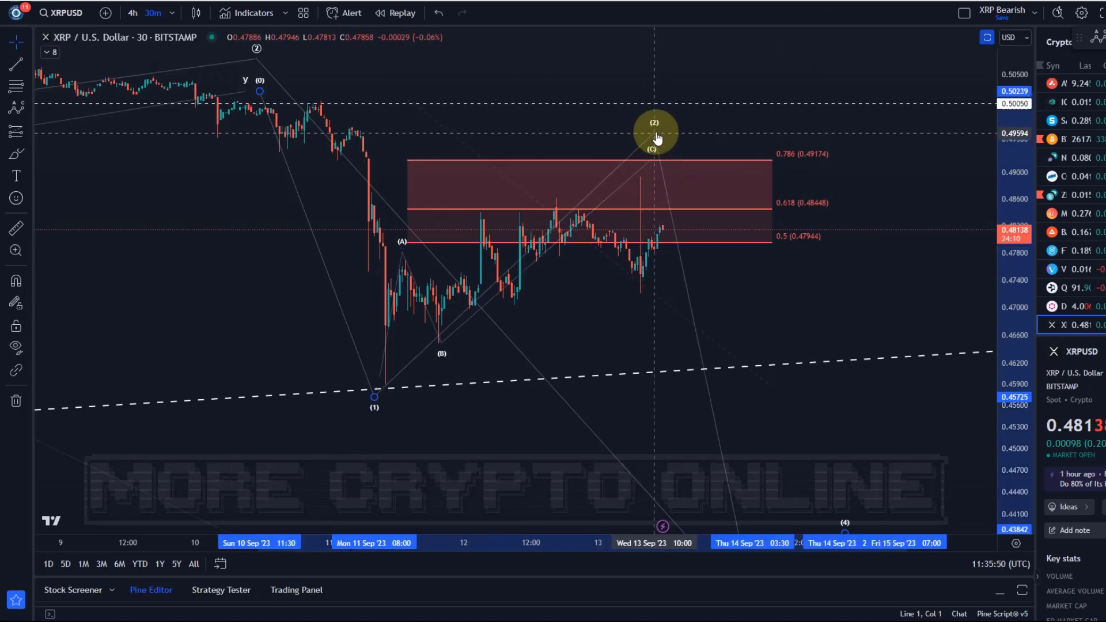
left_click(650, 164)
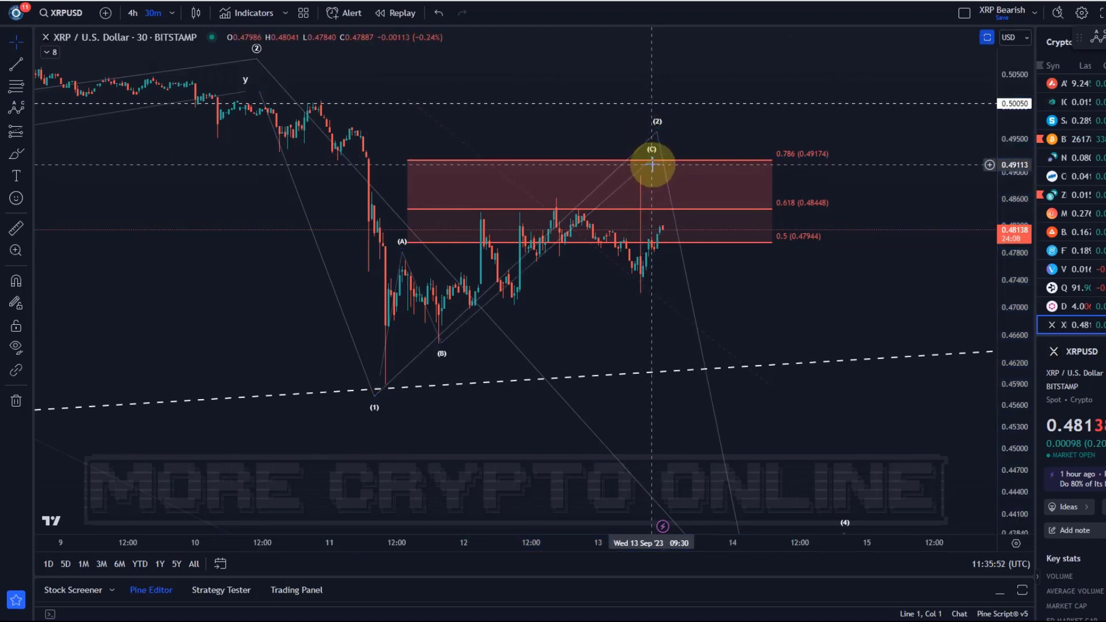
left_click_drag(652, 165, 637, 136)
left_click(454, 292)
left_click(656, 181)
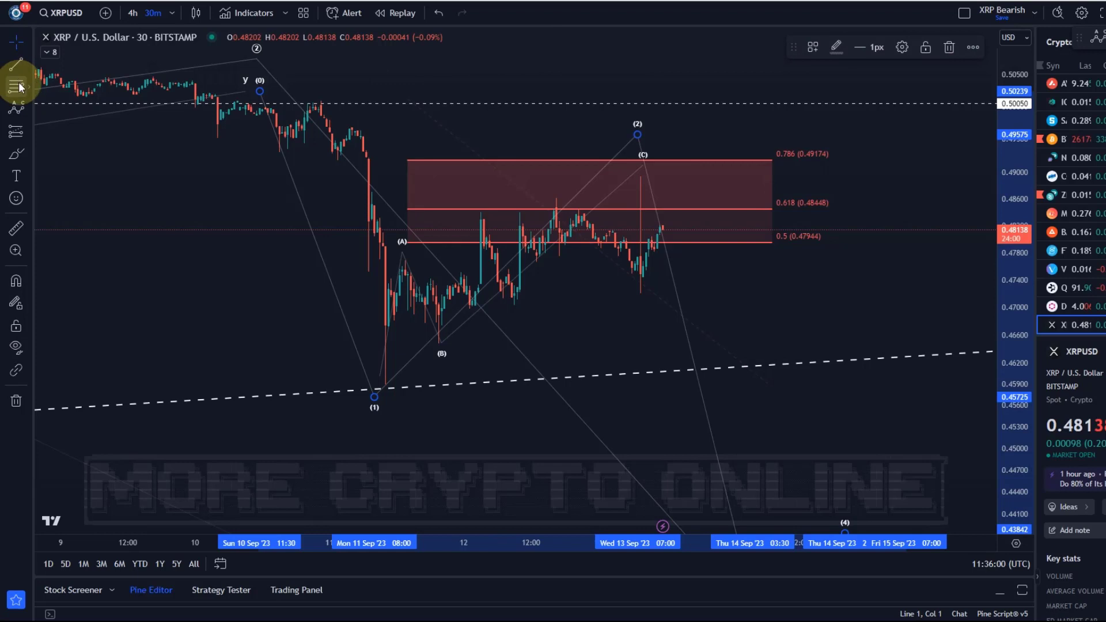
Step: Draw an Elliott impulse wave from (B) at 0.46558 through 0.48462, 0.47058, 0.48508 and 0.47247, ending at 0.48814 on the 13 Sep spike
left_click(27, 111)
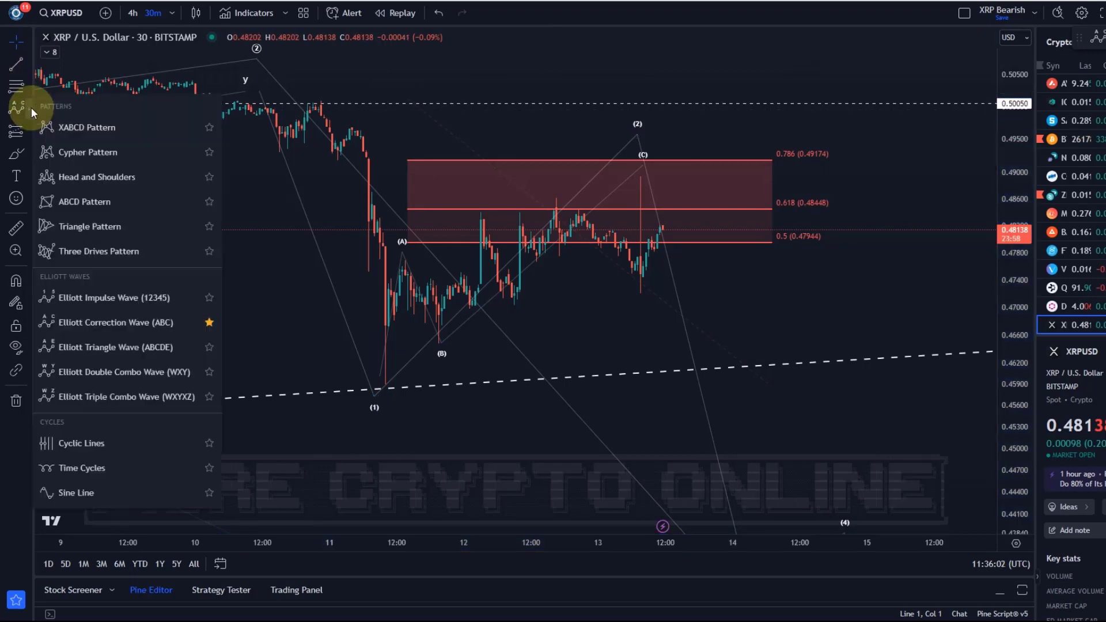
left_click(115, 318)
left_click(437, 337)
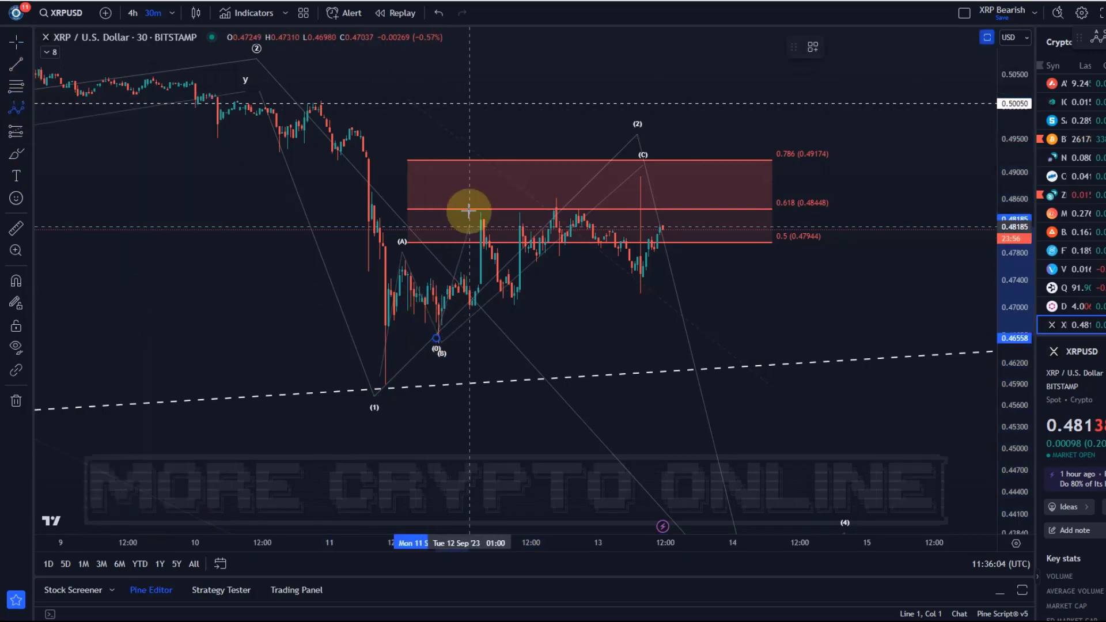
left_click(475, 209)
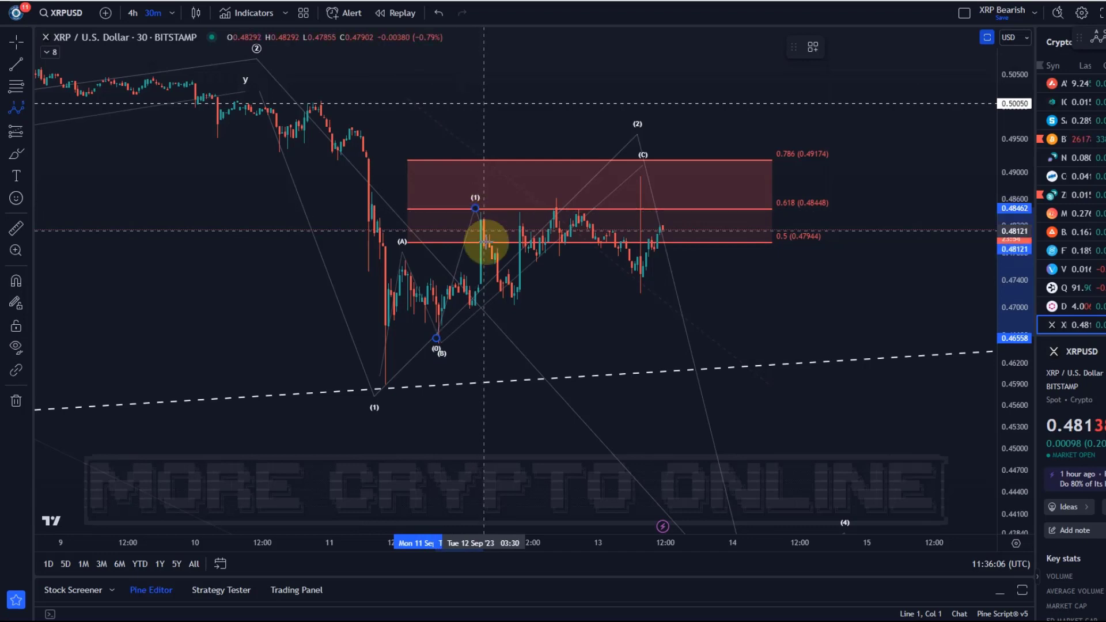
left_click(511, 303)
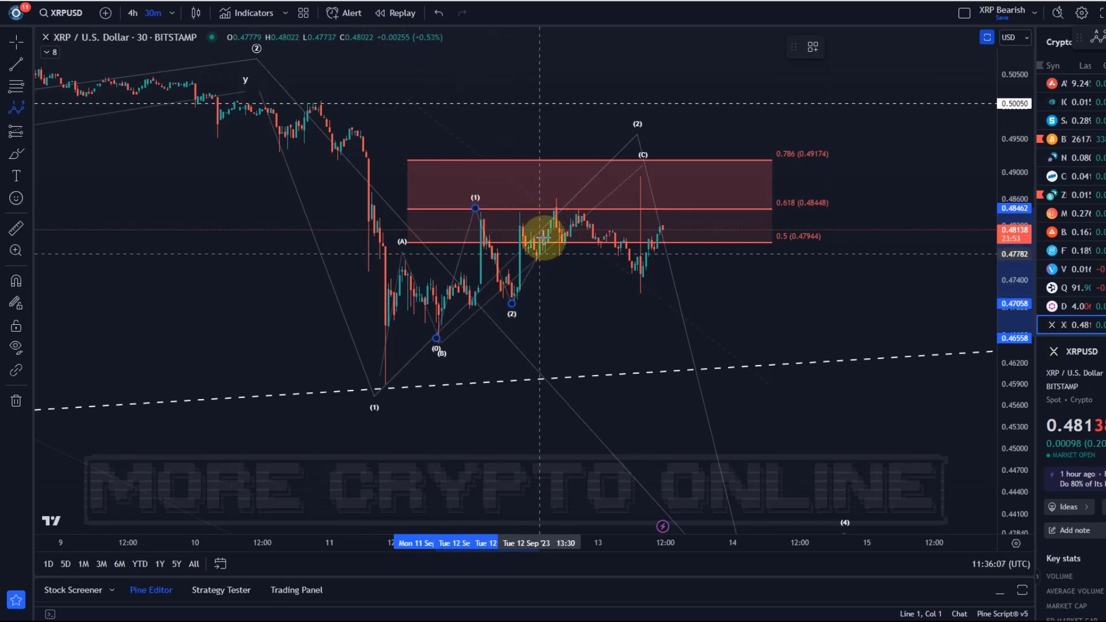
left_click(554, 205)
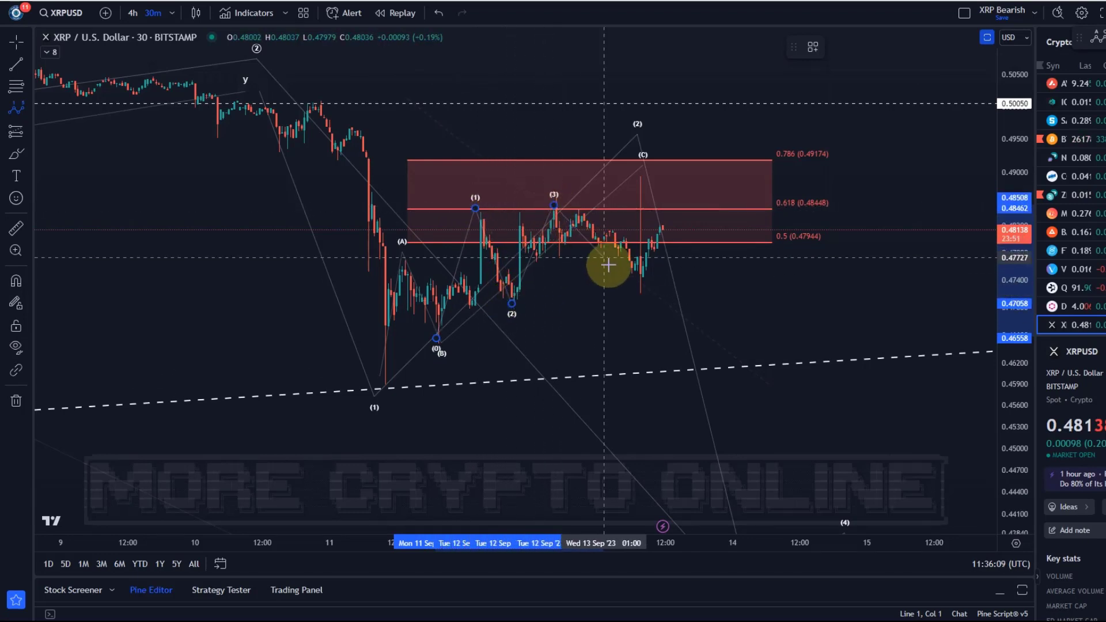
left_click(636, 290)
left_click(642, 185)
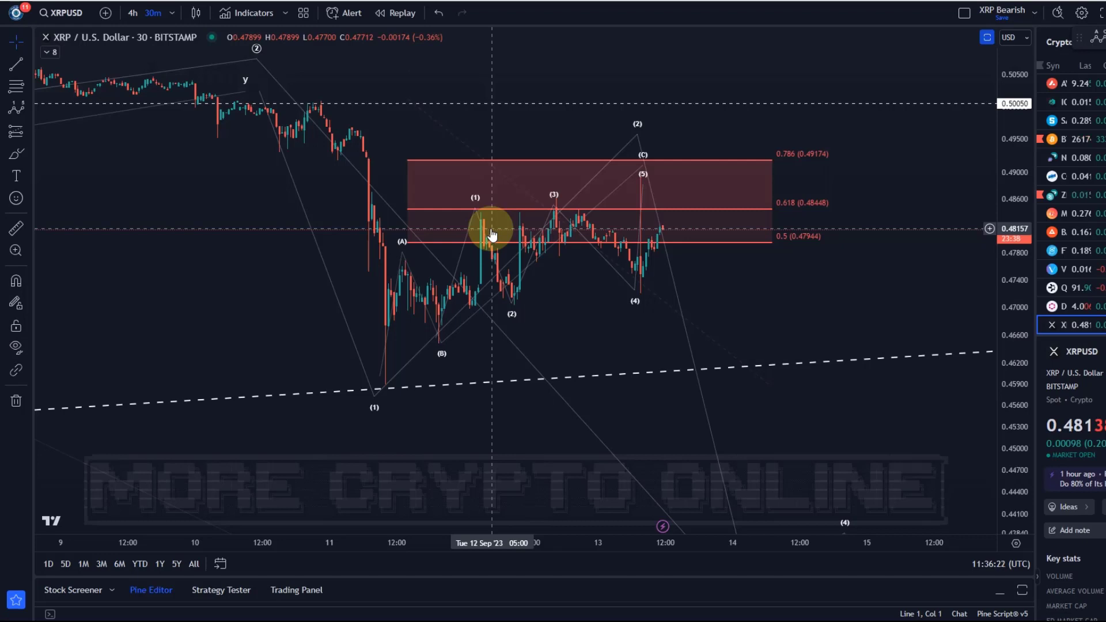
Step: Change the impulse wave's degree so that its points carry plain 1 to 5 labels without parentheses
left_click(476, 198)
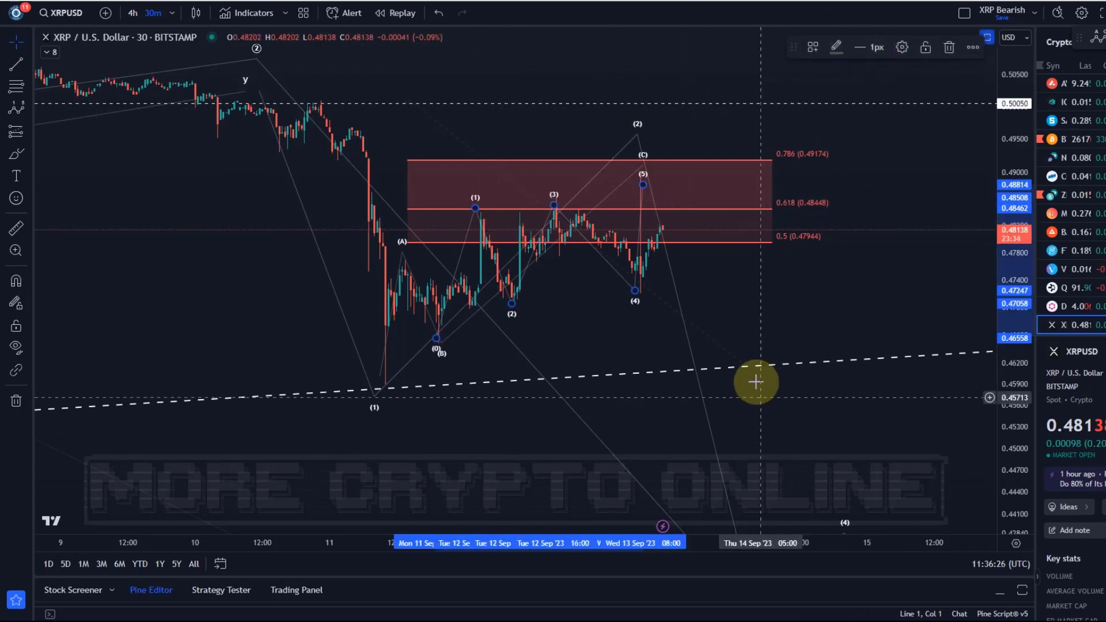
left_click(902, 47)
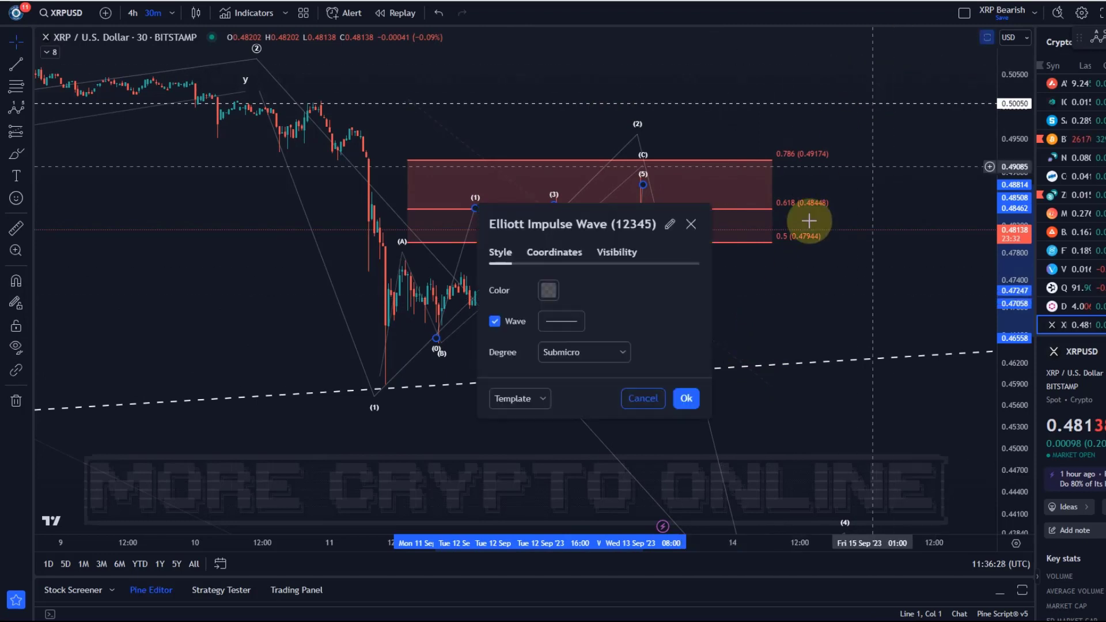
left_click(569, 355)
left_click(565, 602)
left_click(685, 396)
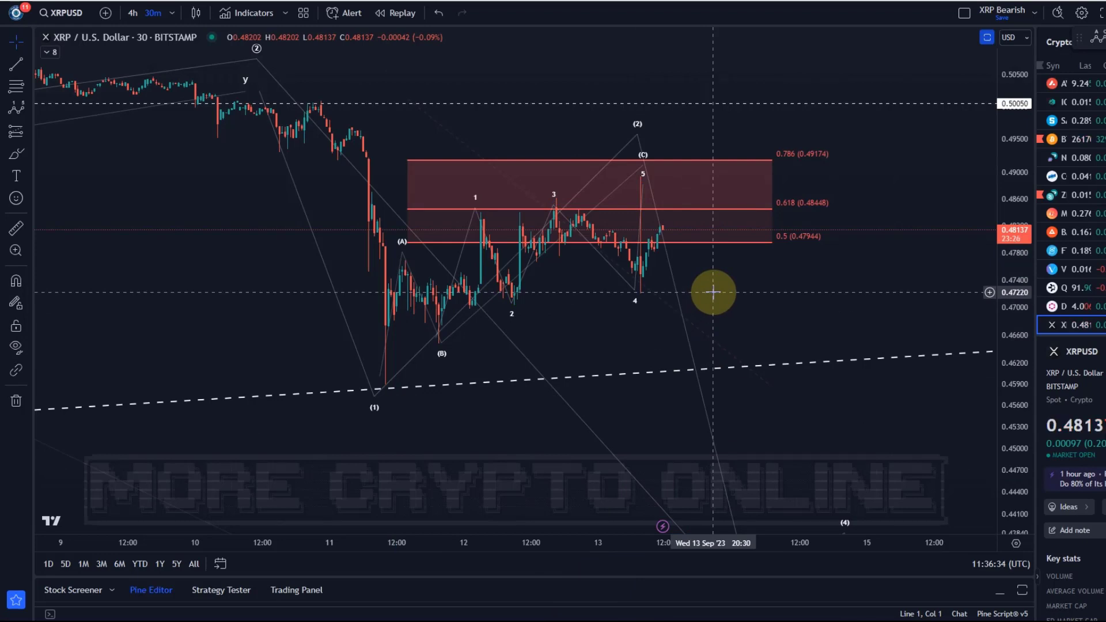
left_click(648, 294)
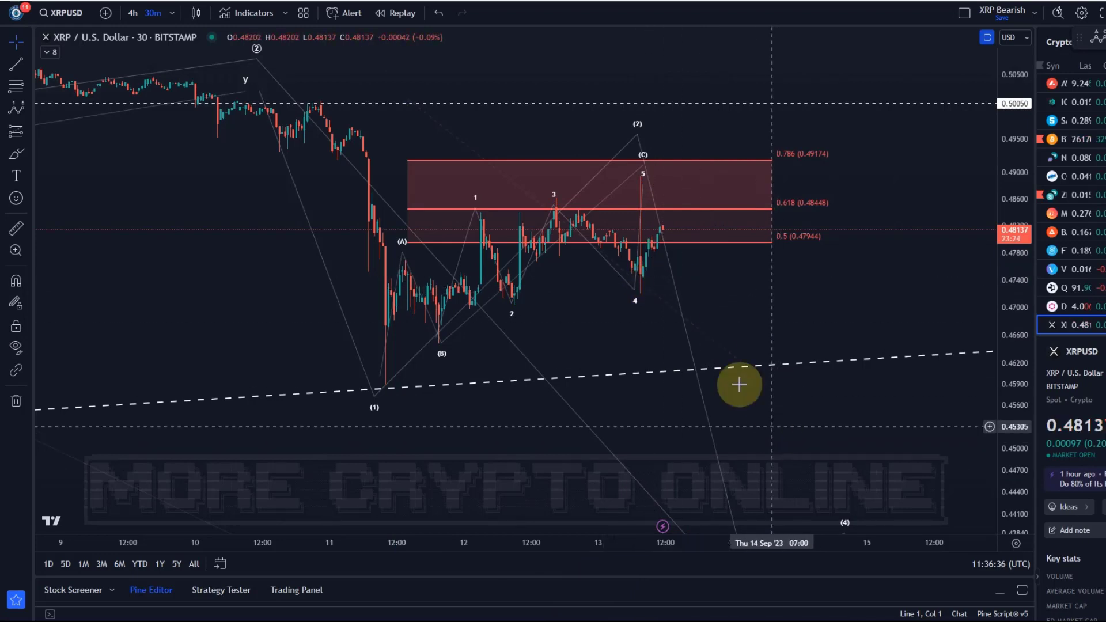
Step: Examine the wave (2) subdivision and the projected drop to wave (3), and the wider structure between the two dashed trendlines
scroll(821, 314, "down", 3)
left_click_drag(1010, 274, 1006, 450)
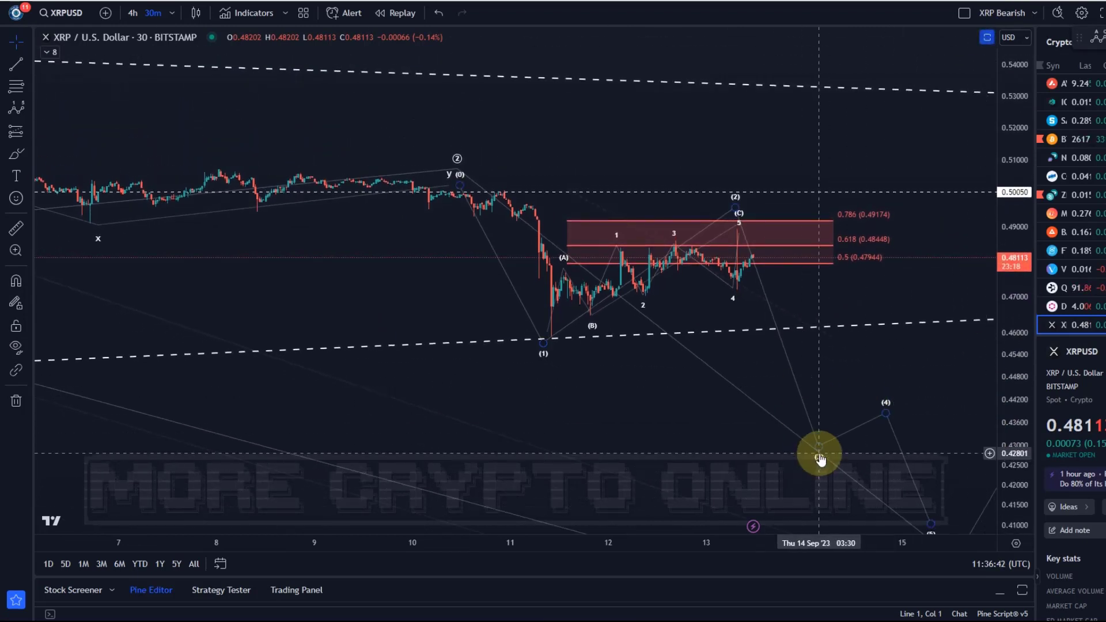
left_click(588, 318)
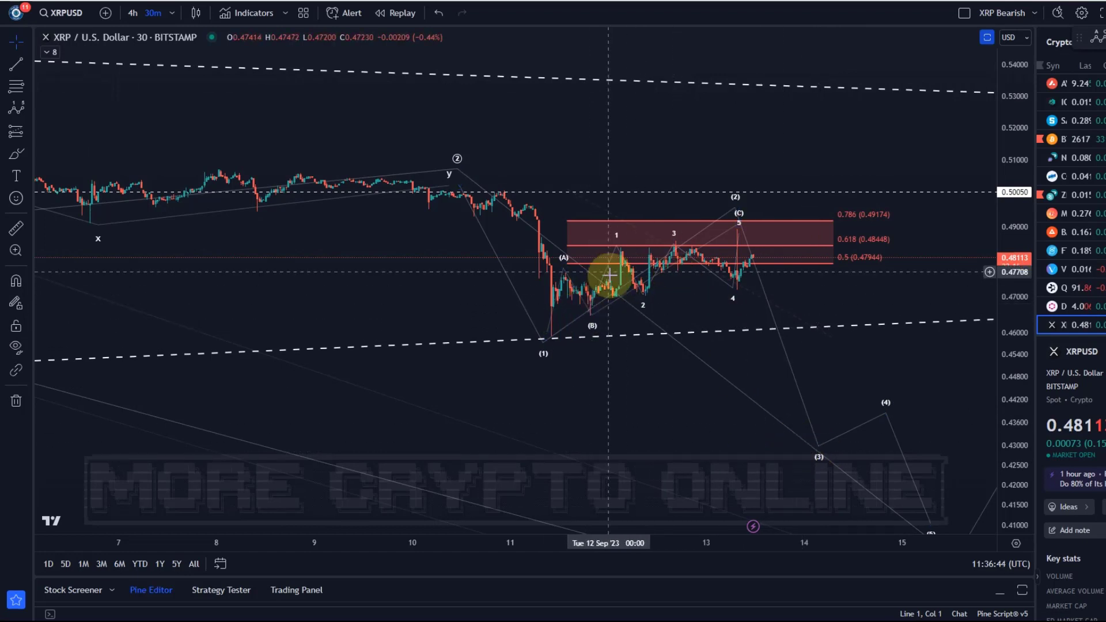
left_click(724, 282)
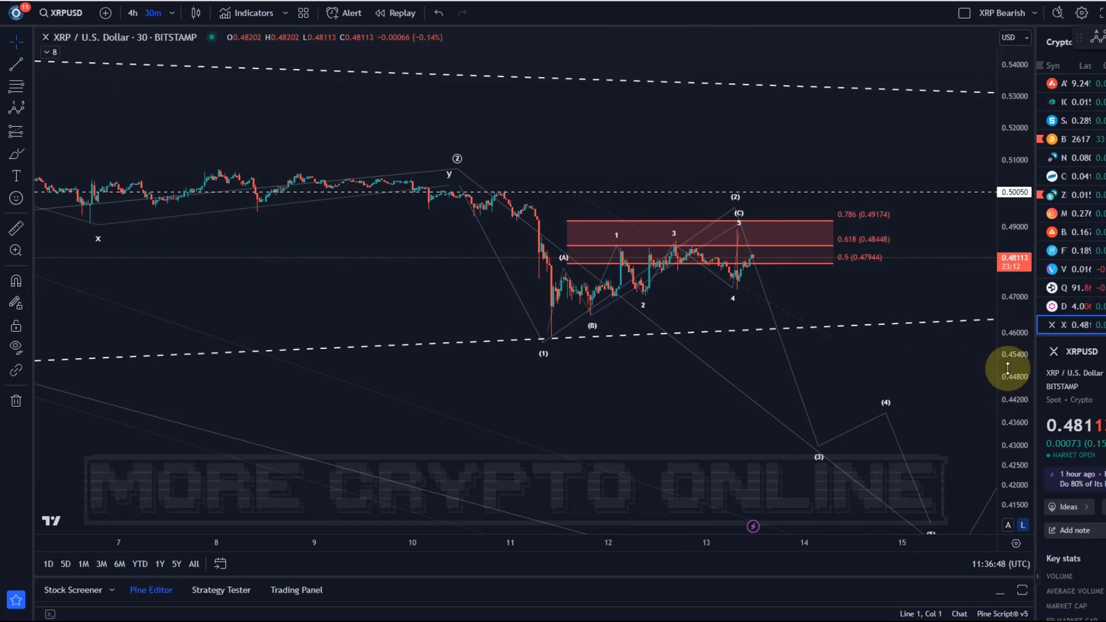
left_click_drag(1008, 368, 1009, 323)
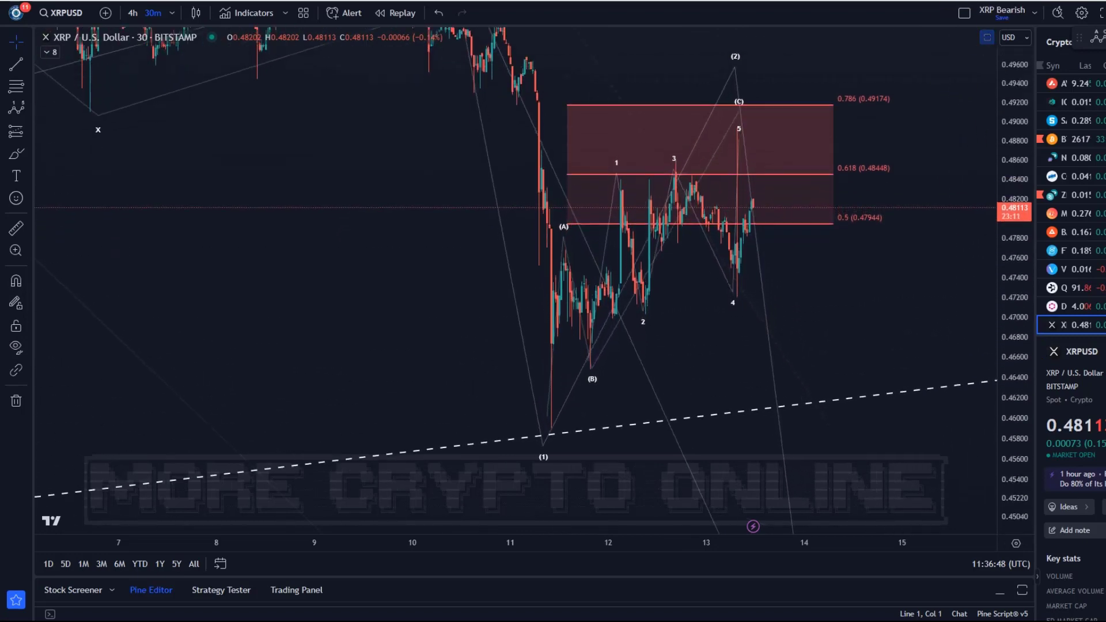
left_click(764, 304)
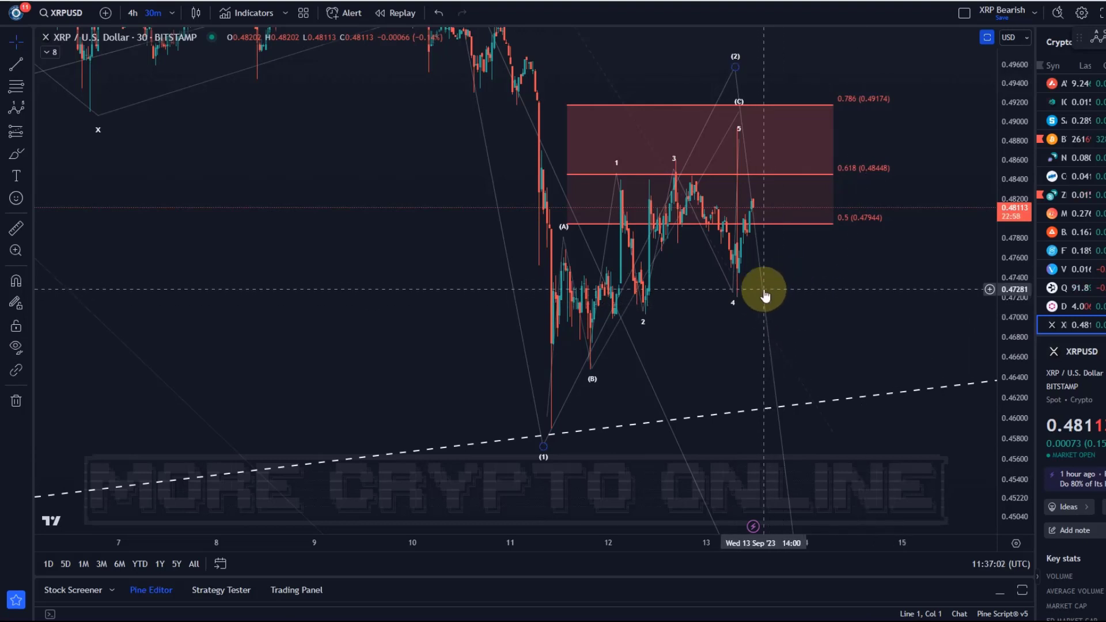
left_click_drag(802, 330, 640, 61)
left_click_drag(675, 251, 751, 412)
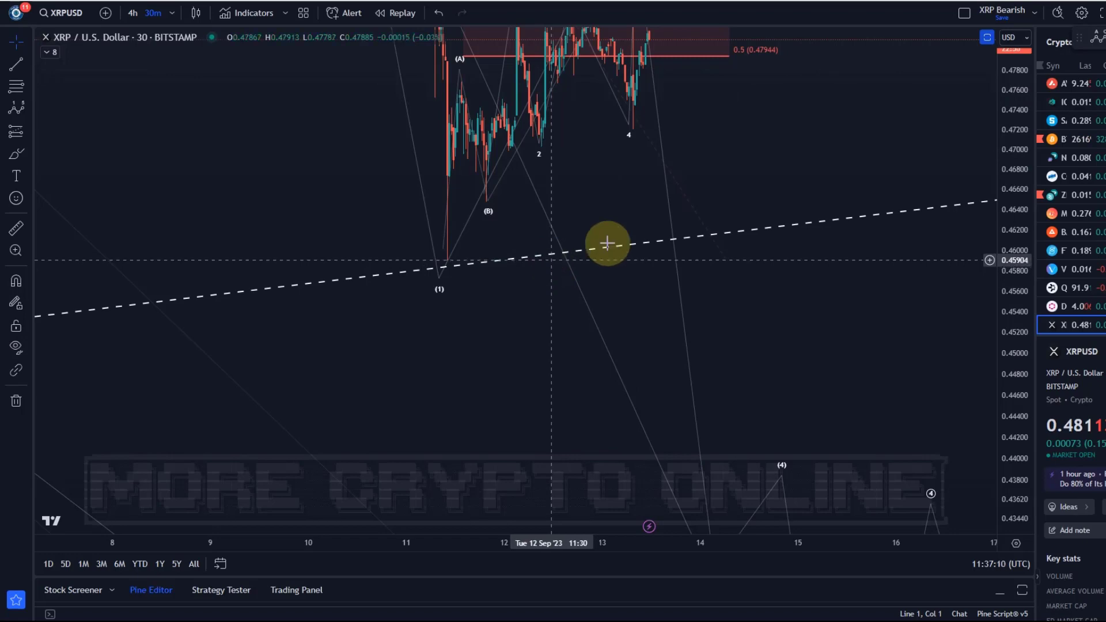
left_click_drag(1014, 138, 1007, 454)
scroll(526, 237, "down", 10)
left_click_drag(645, 247, 396, 367)
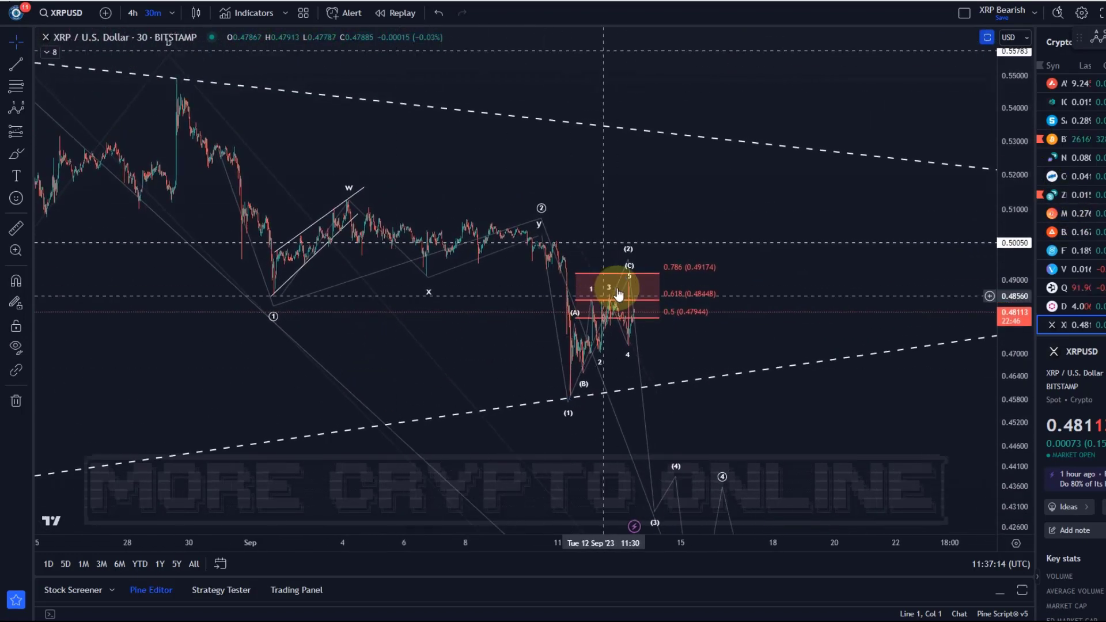
scroll(504, 86, "down", 5)
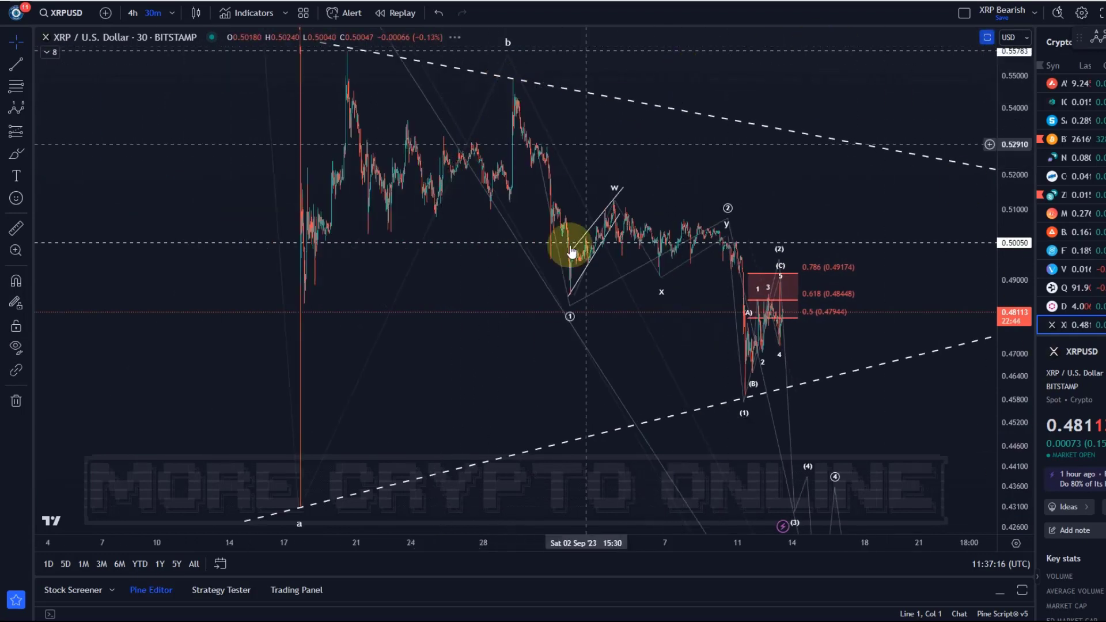
left_click_drag(778, 145, 515, 163)
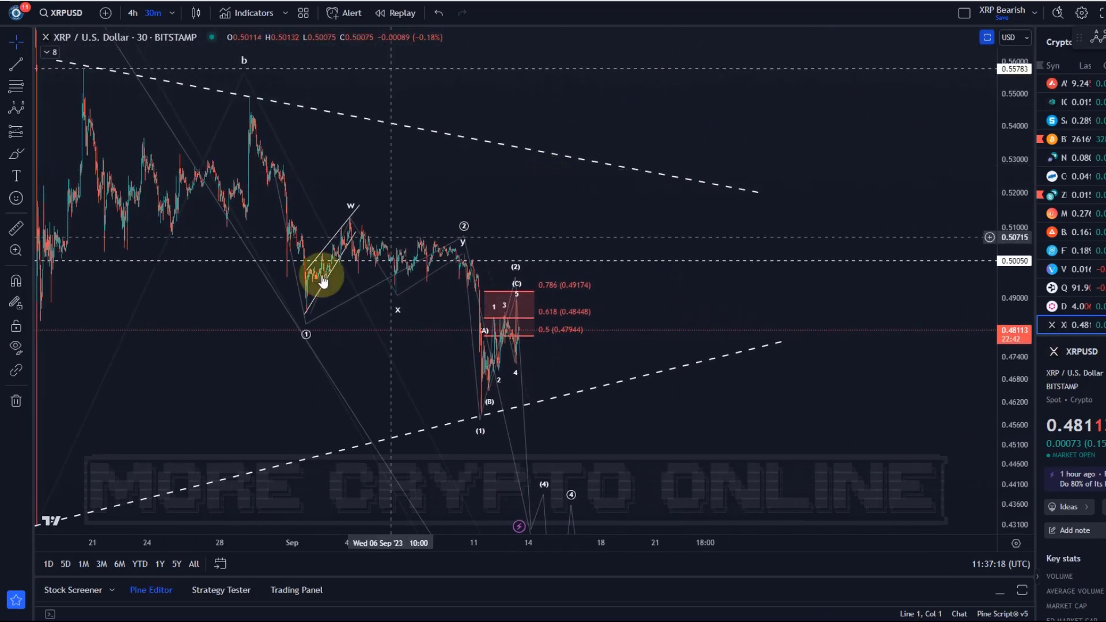
Step: Sketch a red freehand zigzag path between the dashed trendlines and down to about 0.431, and undo it
left_click(17, 157)
mouse_move(486, 318)
left_mouse_down()
mouse_move(501, 314)
mouse_move(580, 173)
mouse_move(692, 330)
mouse_move(797, 239)
mouse_move(881, 502)
mouse_move(964, 530)
left_mouse_up()
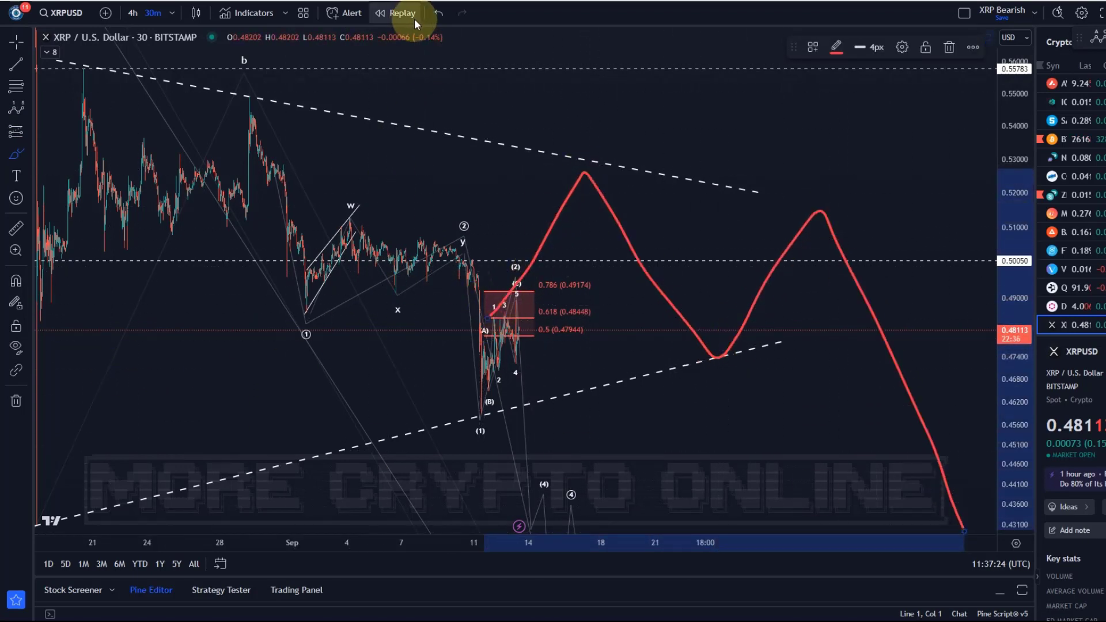
left_click(439, 14)
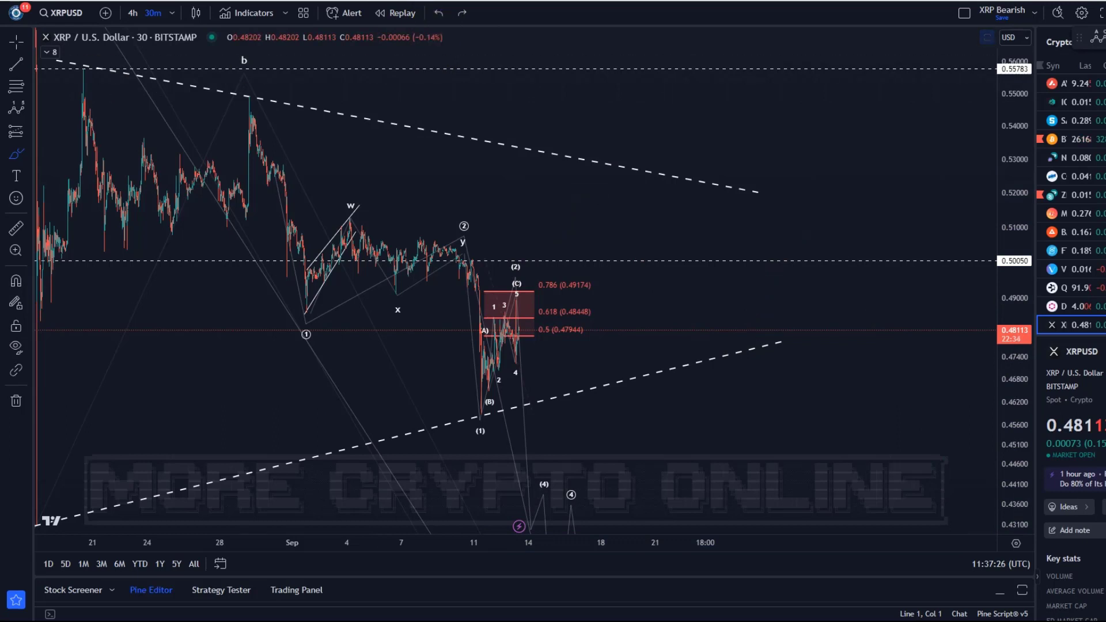